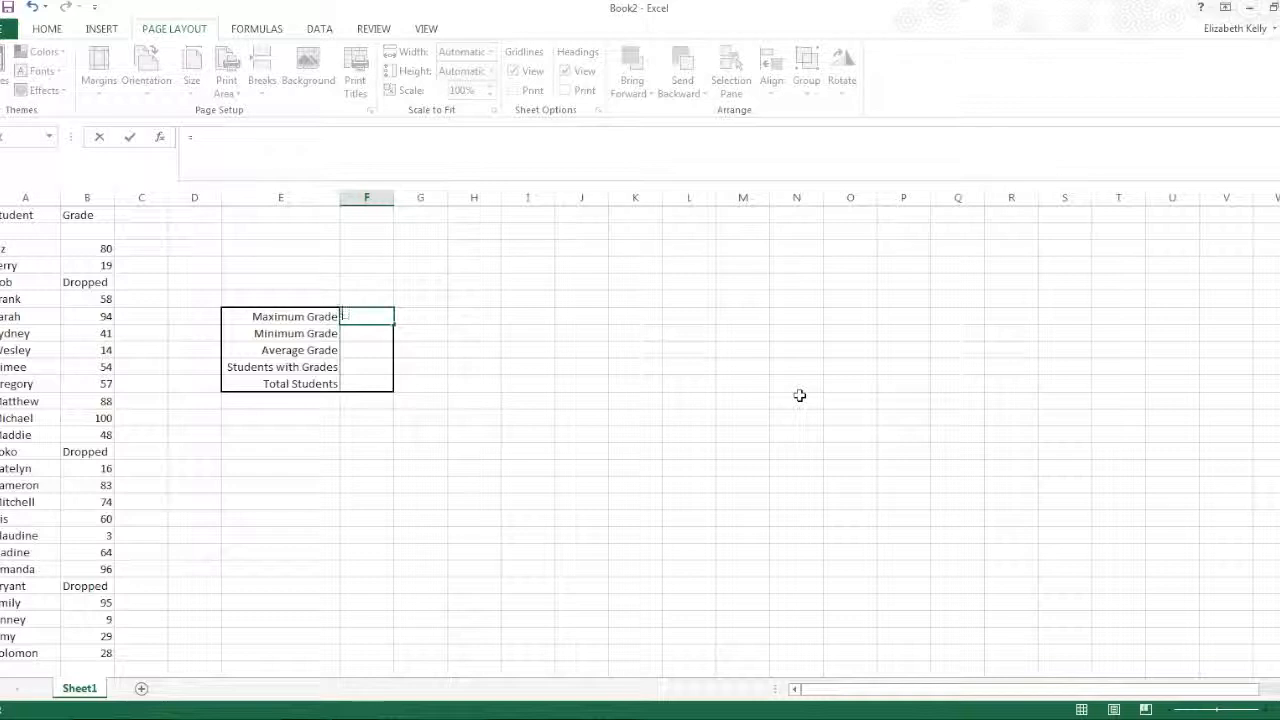
Step: Start a function in the empty Maximum Grade cell F7 and search the function library for "maximum"
click(458, 360)
click(376, 321)
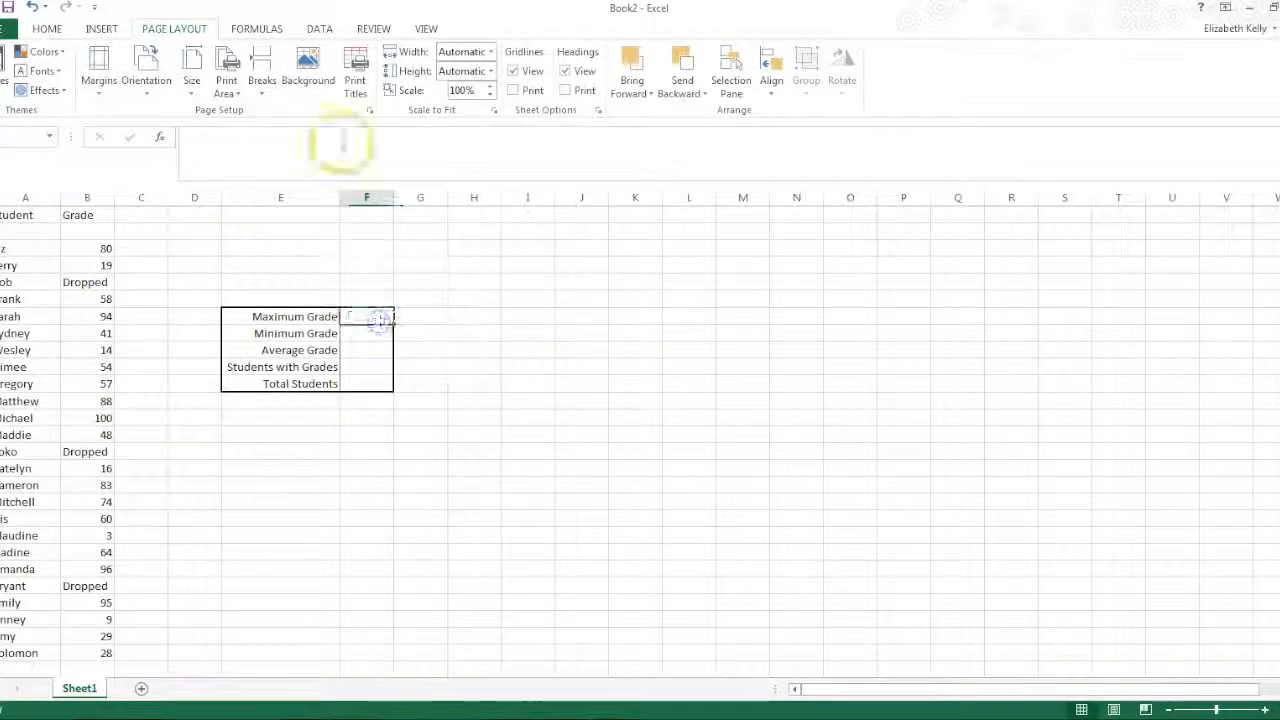
click(339, 143)
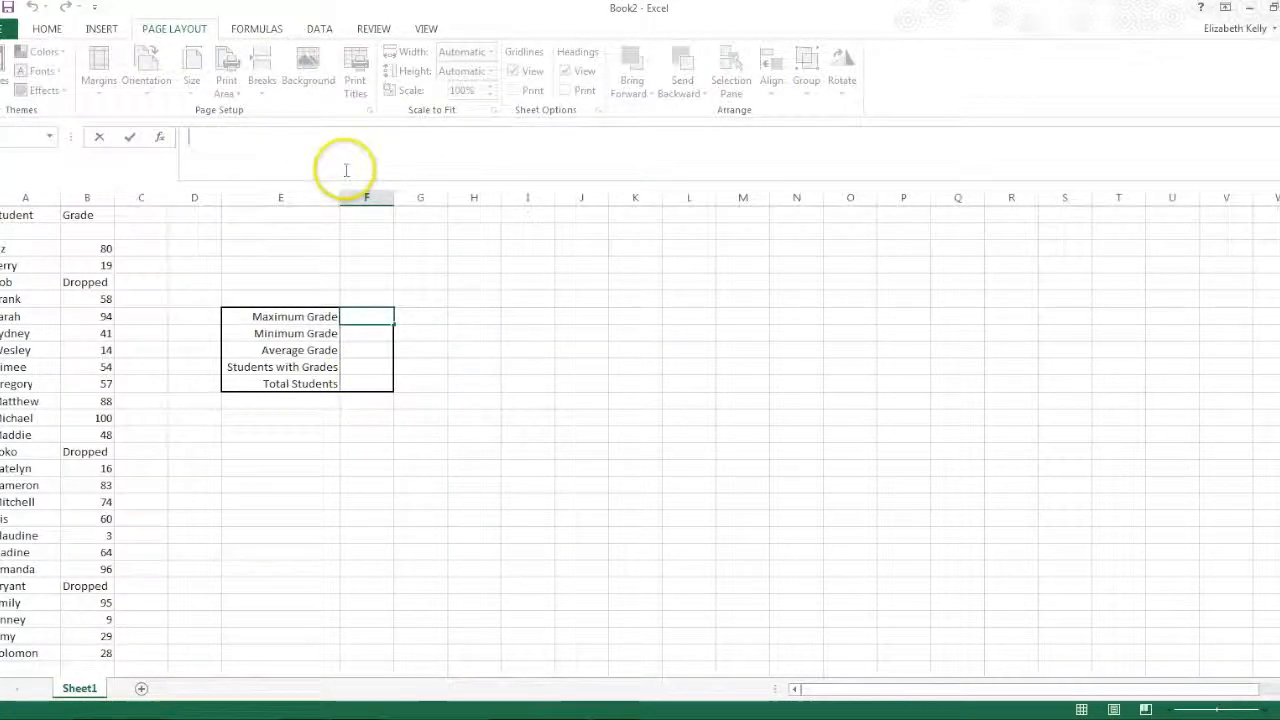
text(=)
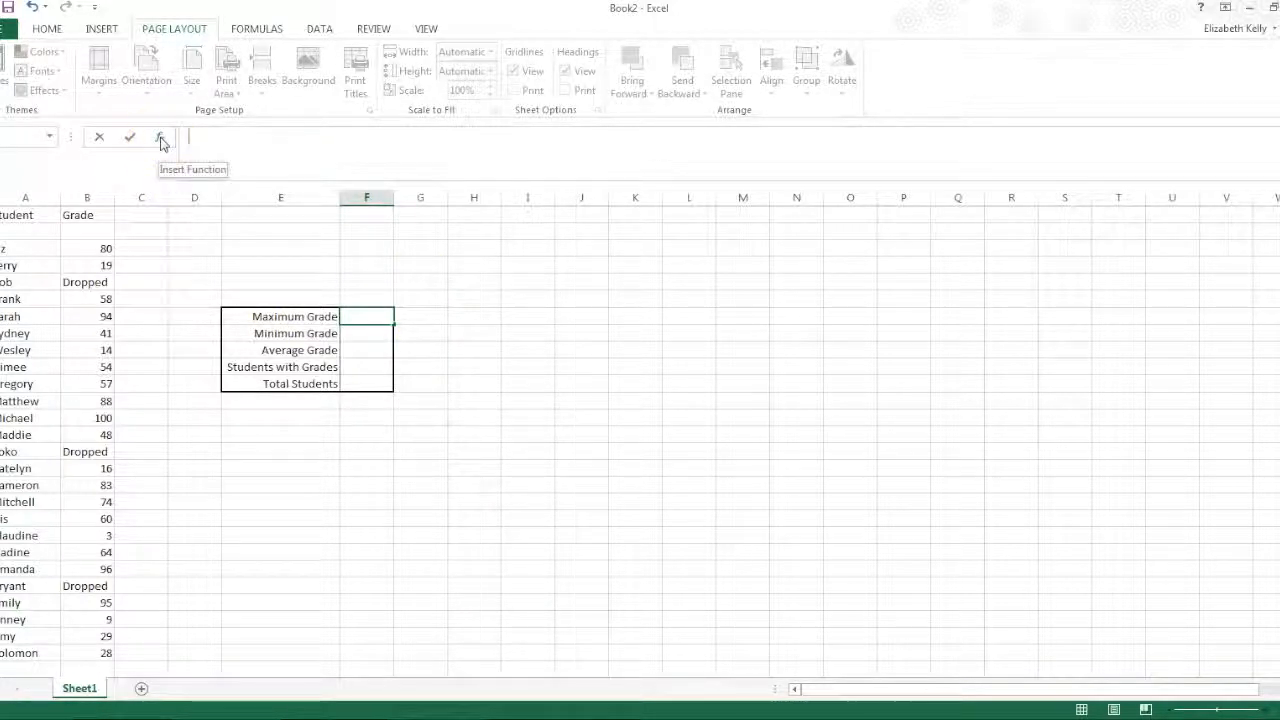
click(250, 31)
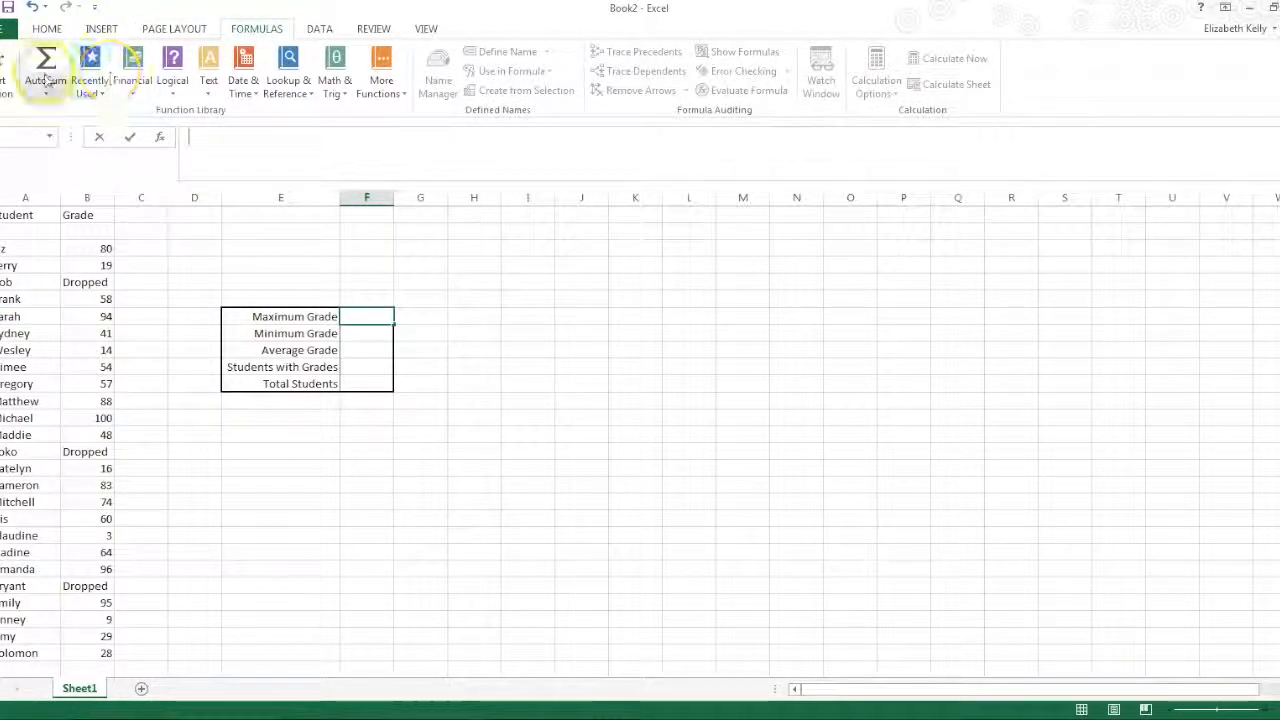
click(161, 137)
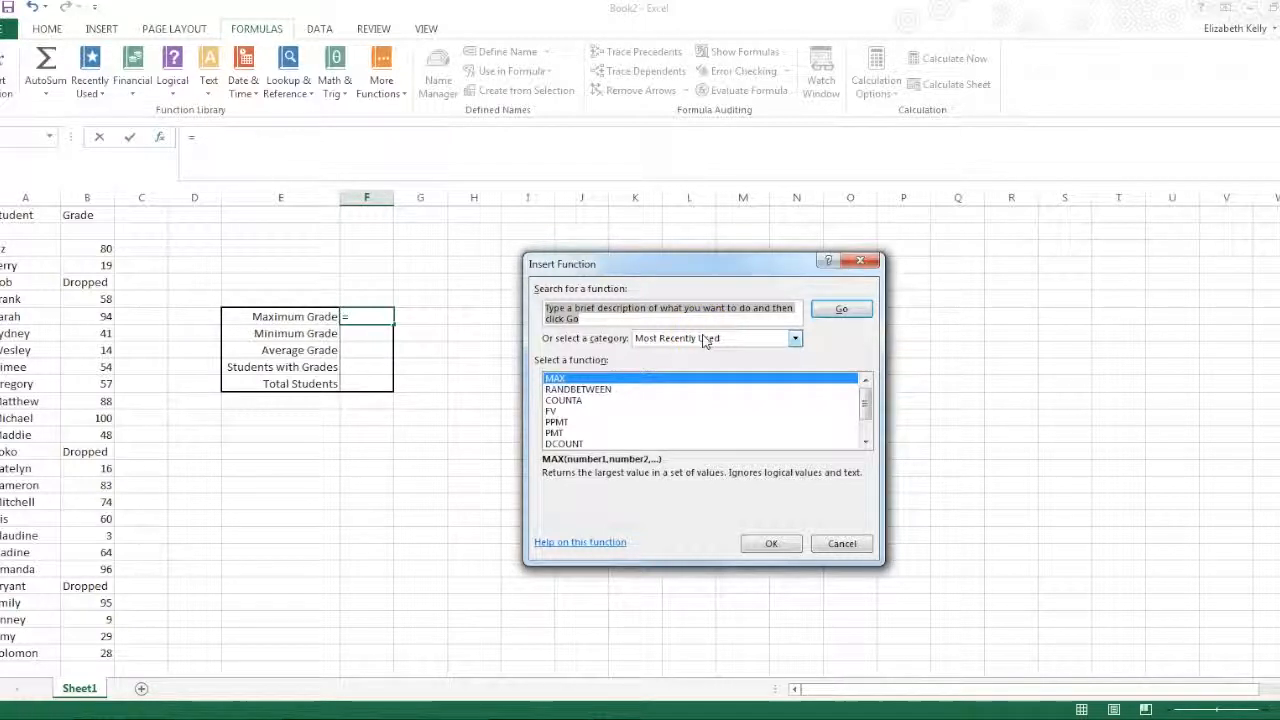
text(m)
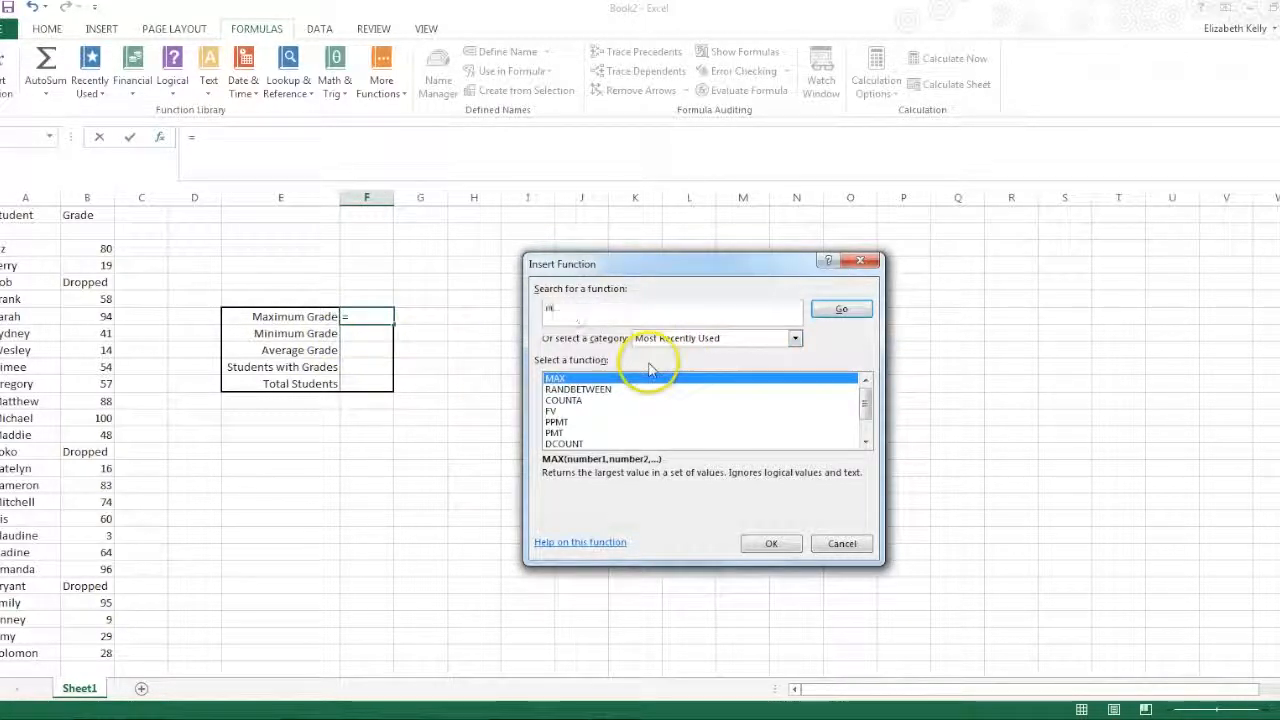
text(aximum)
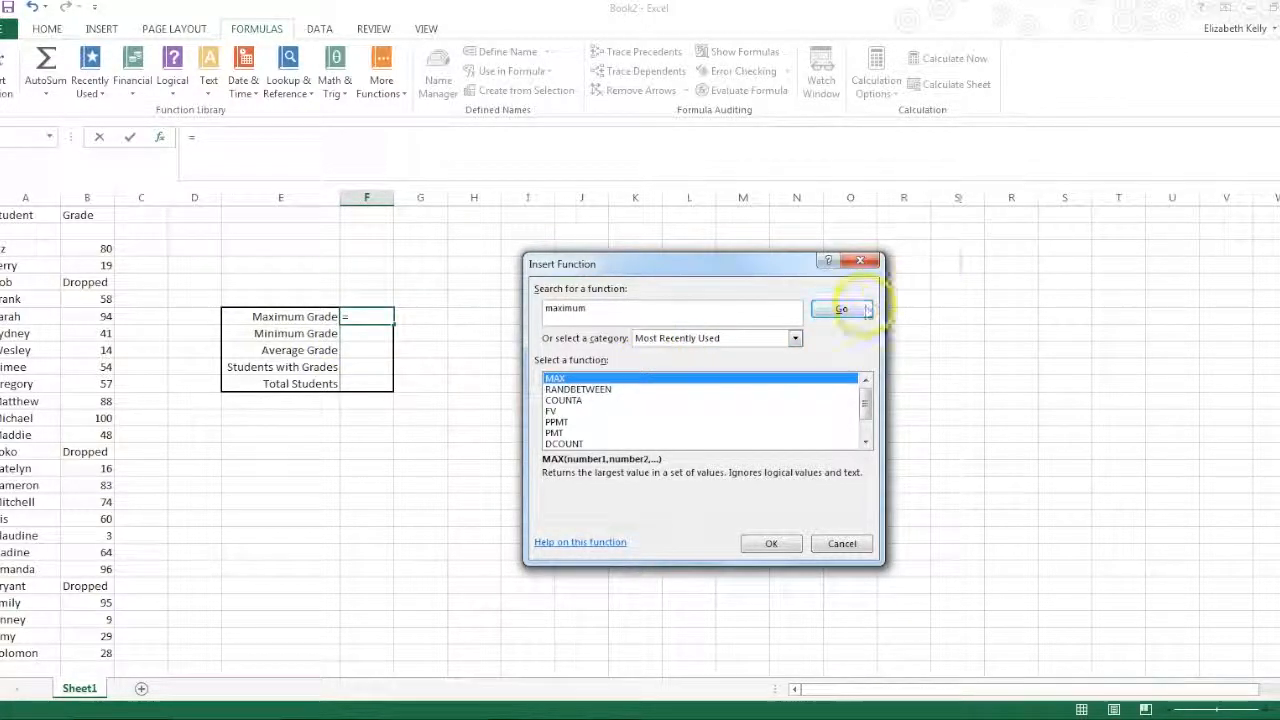
click(864, 310)
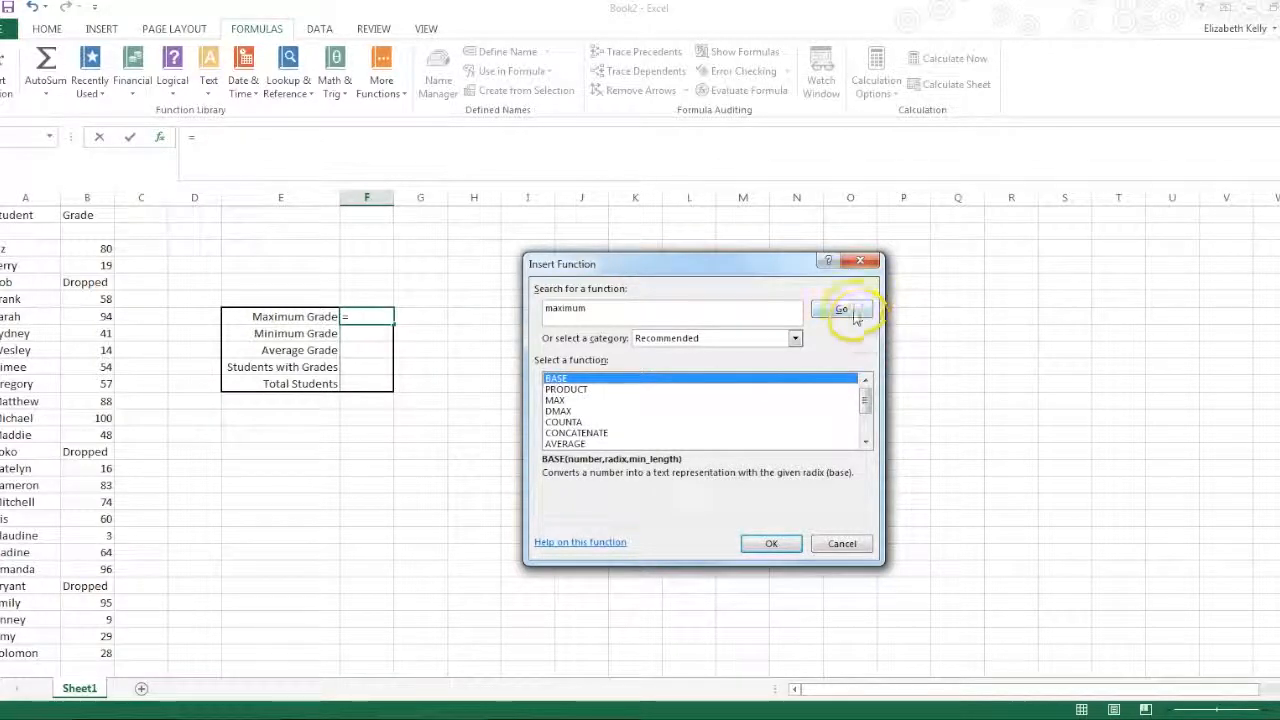
Step: Insert the MAX function over the grades in B3:B27 as the Maximum Grade result
click(553, 402)
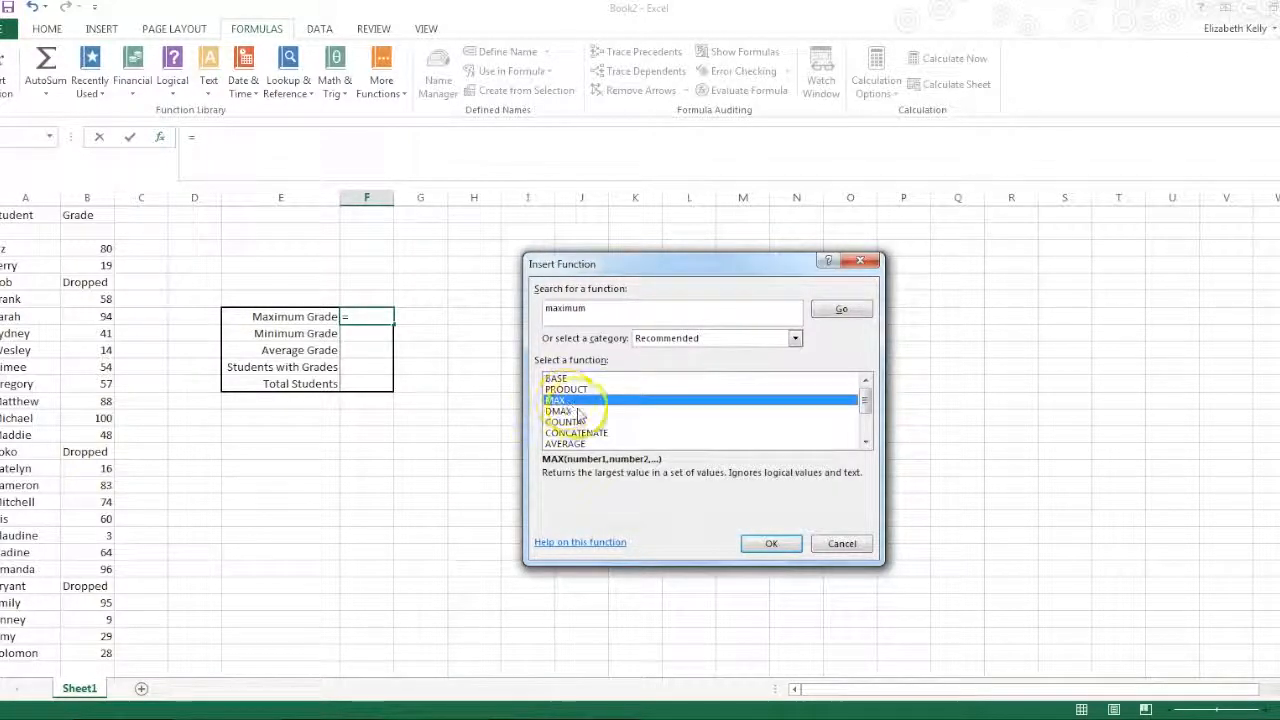
click(778, 552)
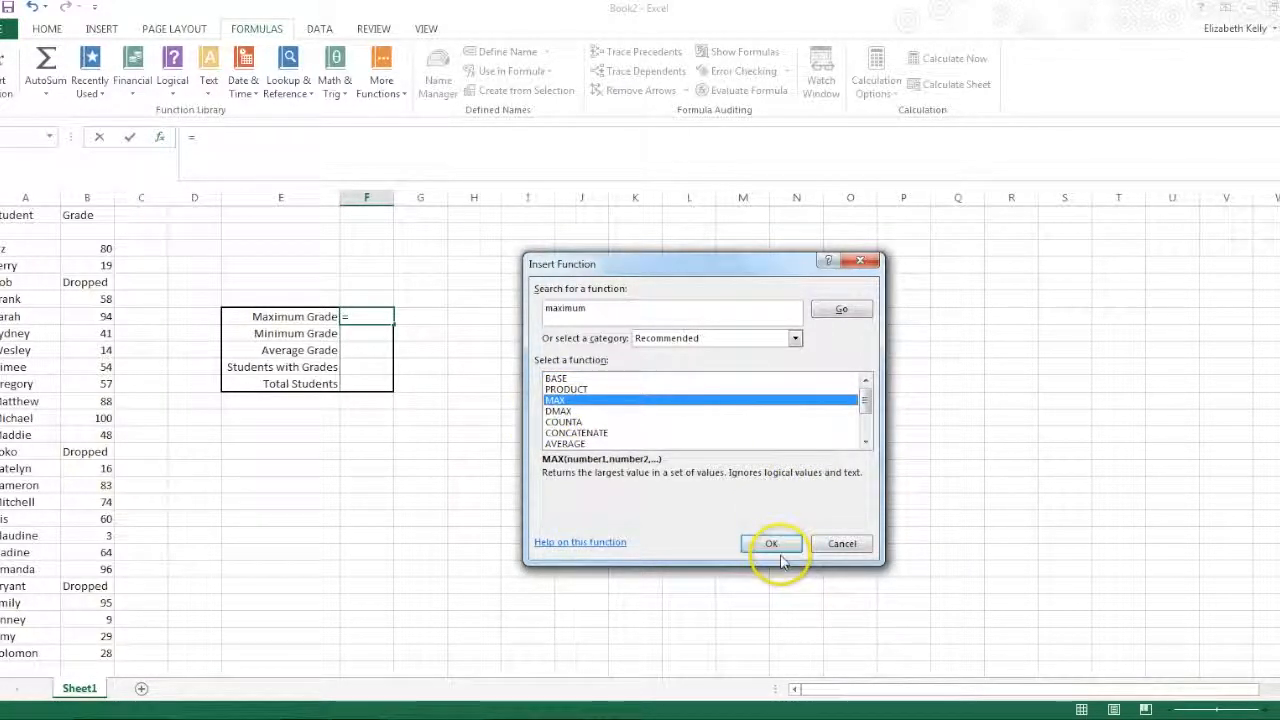
click(771, 538)
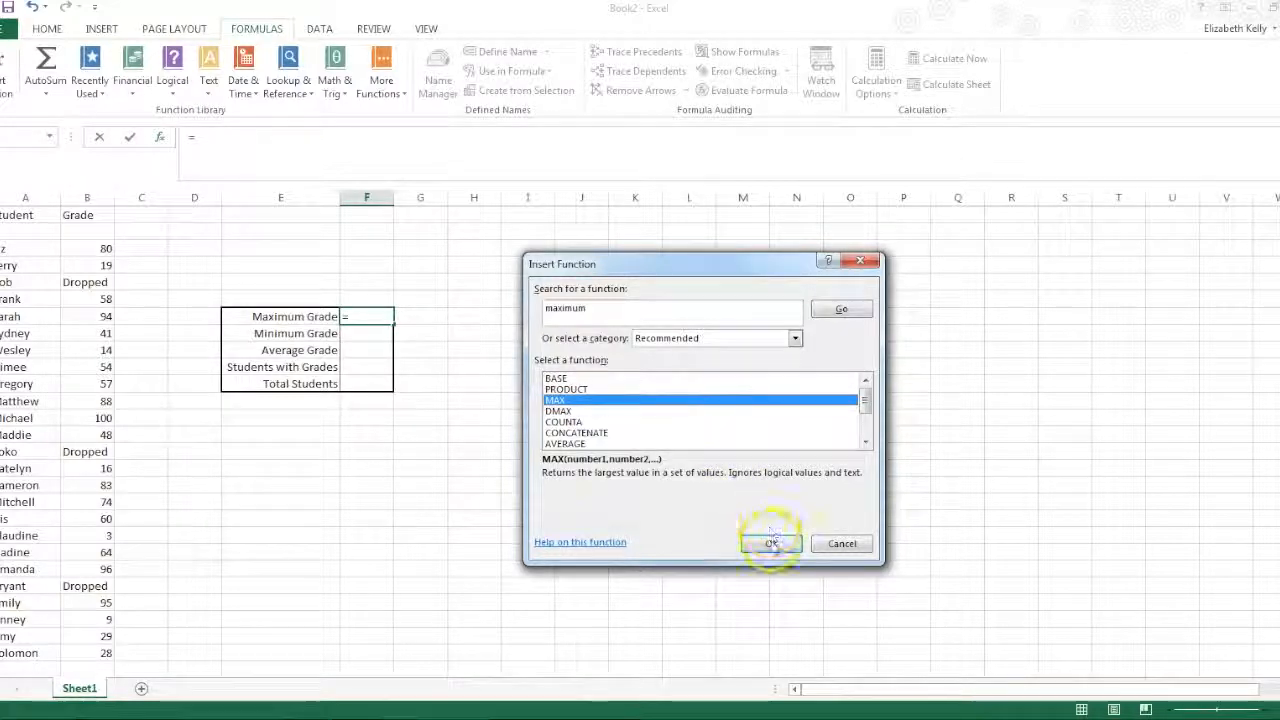
click(771, 546)
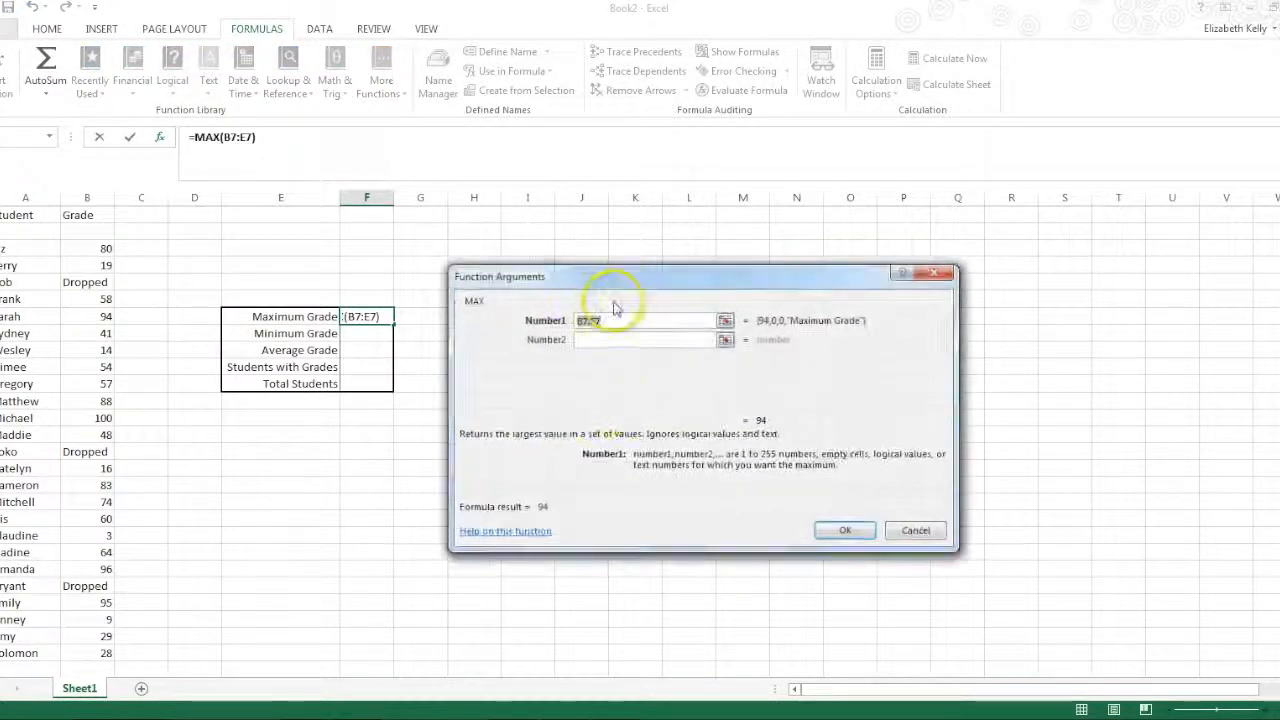
drag(100, 250, 86, 668)
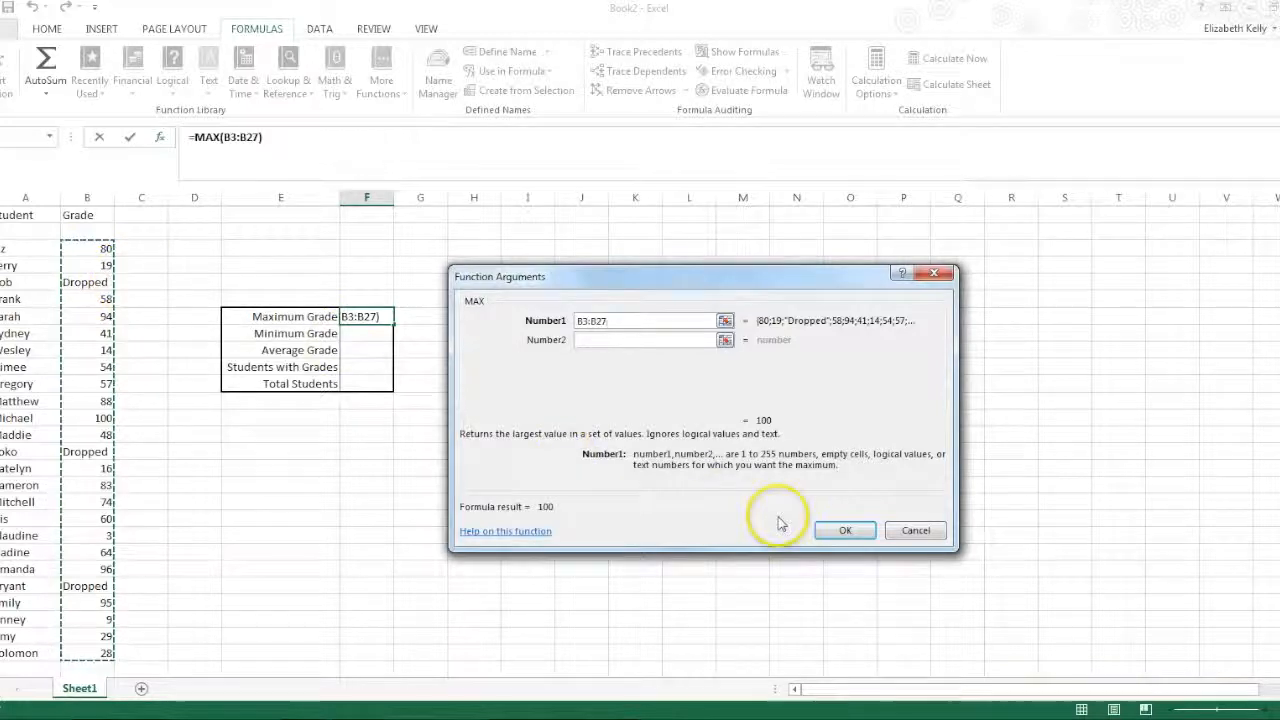
double_click(857, 537)
click(420, 417)
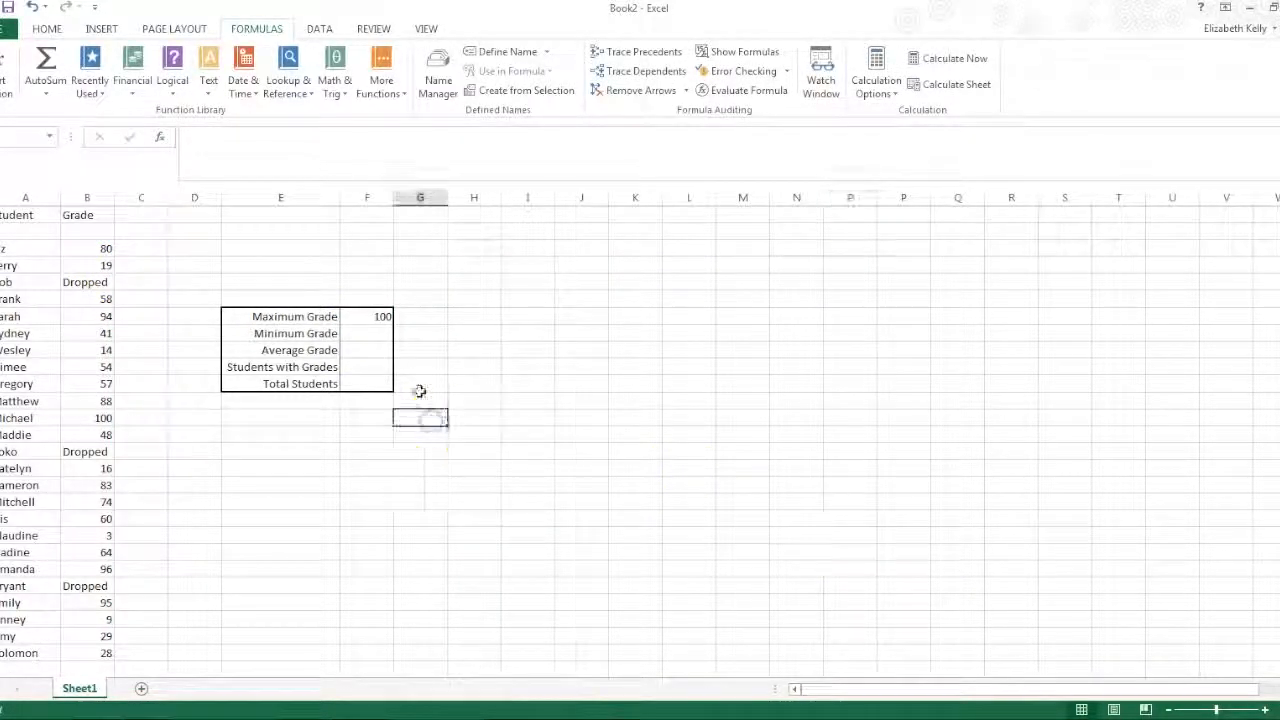
click(366, 318)
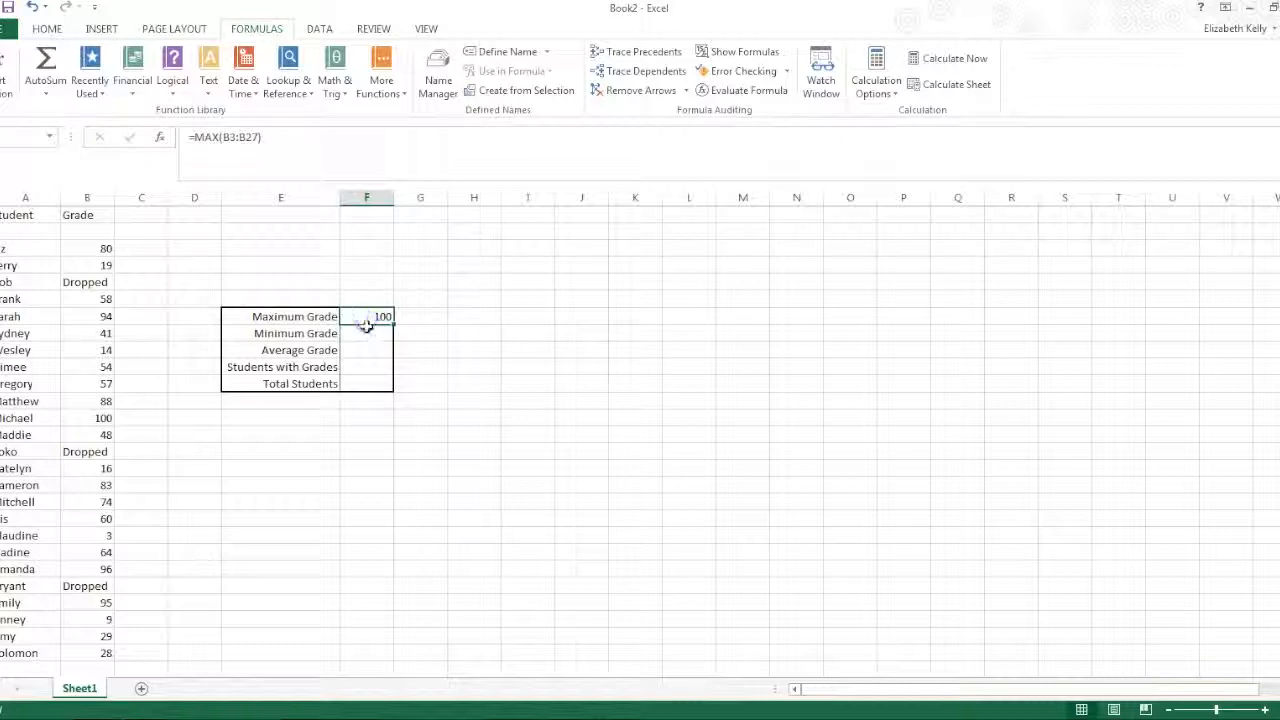
click(95, 421)
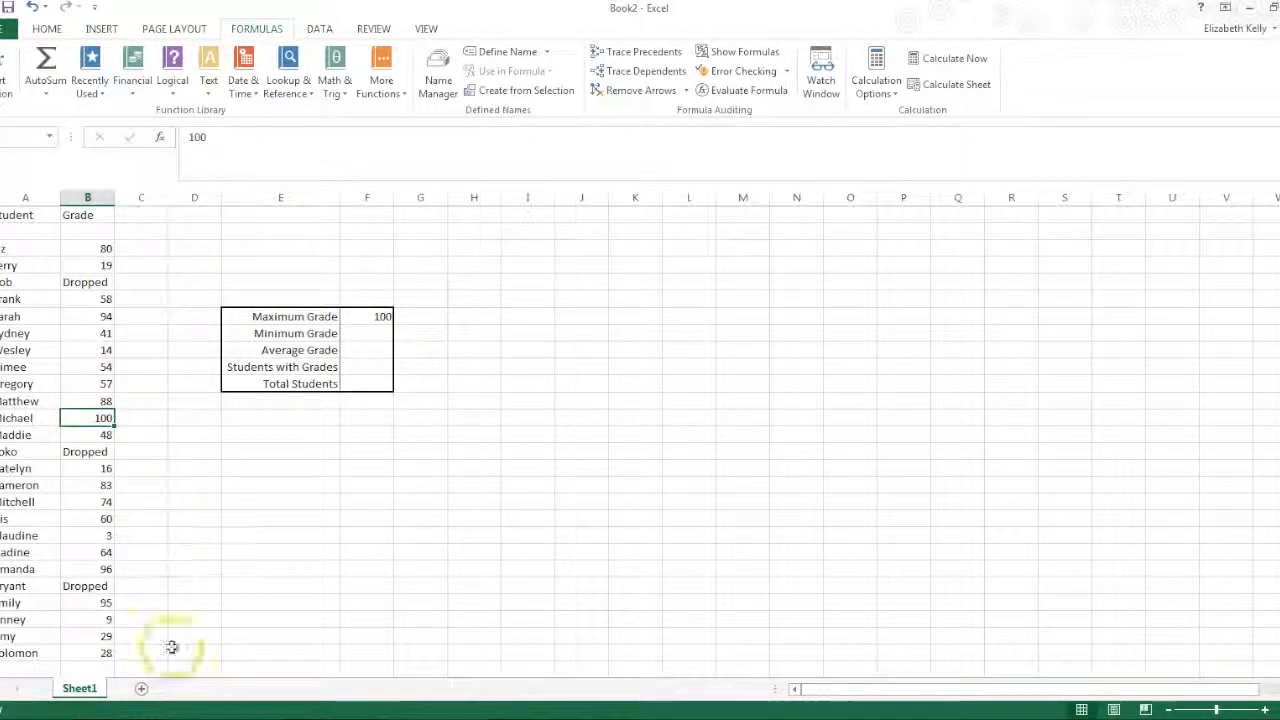
Step: Enter the formula =min(B3:B27) in the Minimum Grade cell F8
click(380, 332)
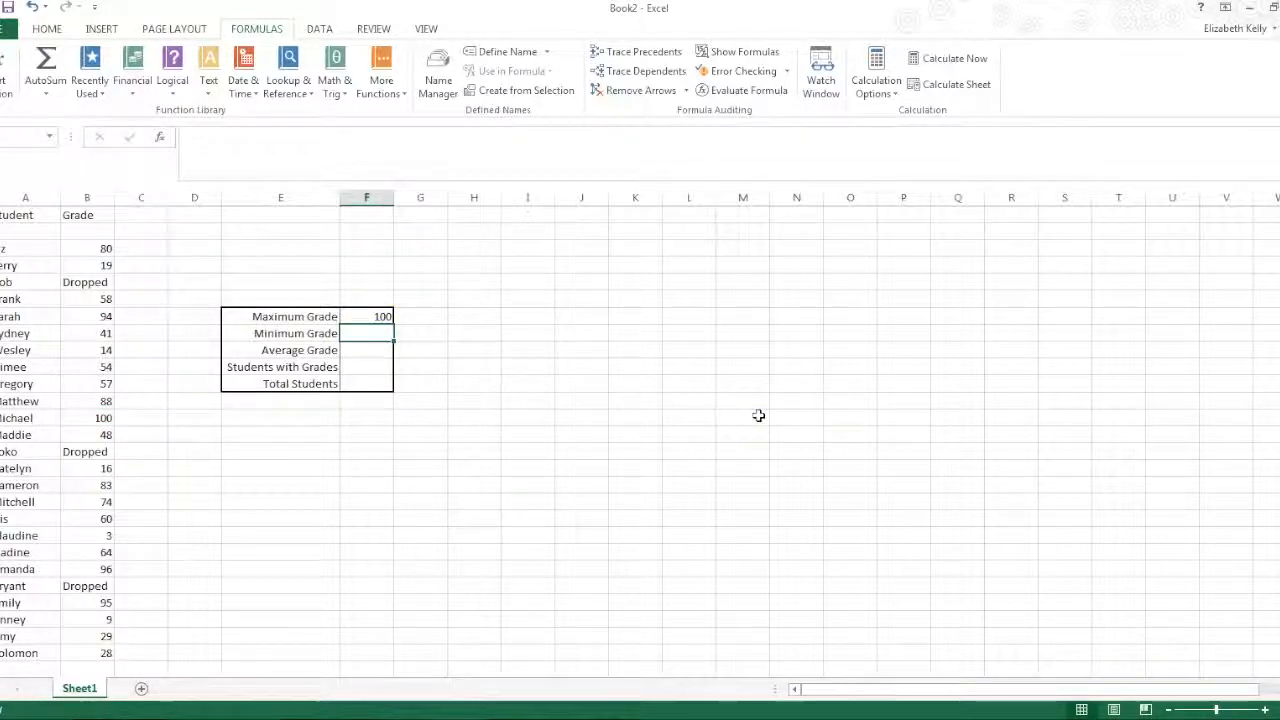
text(=min)
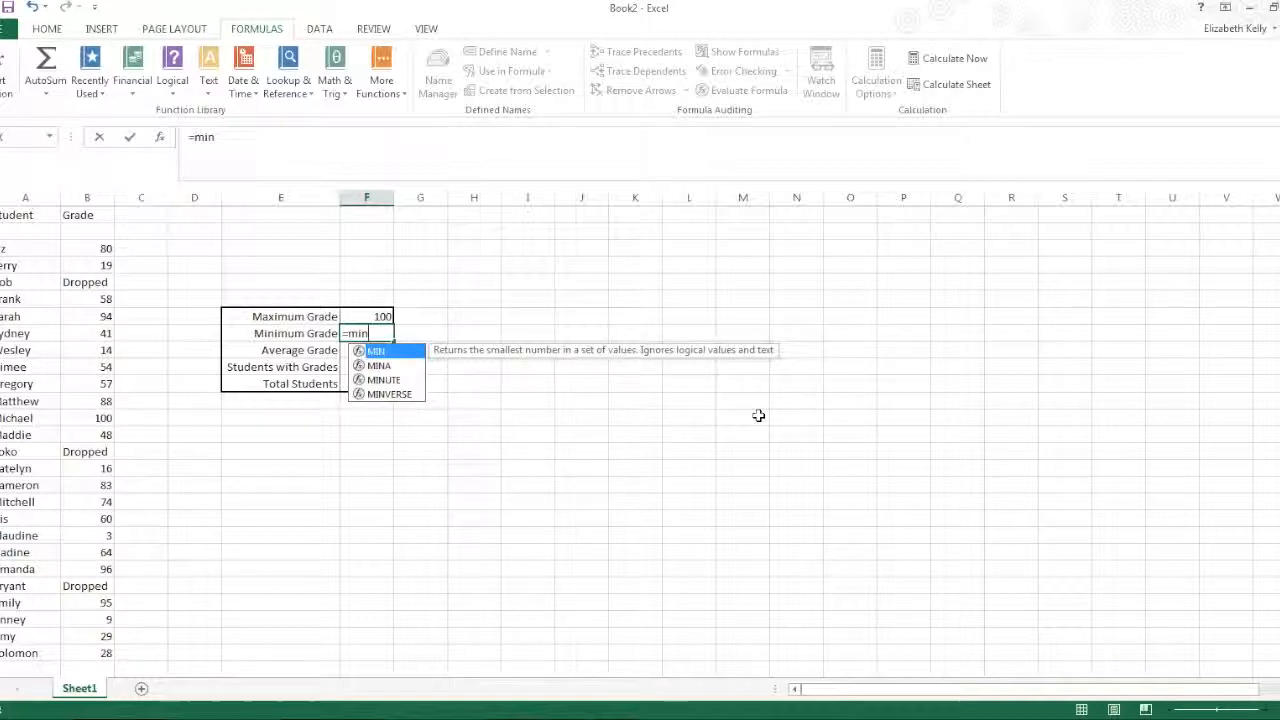
text(()
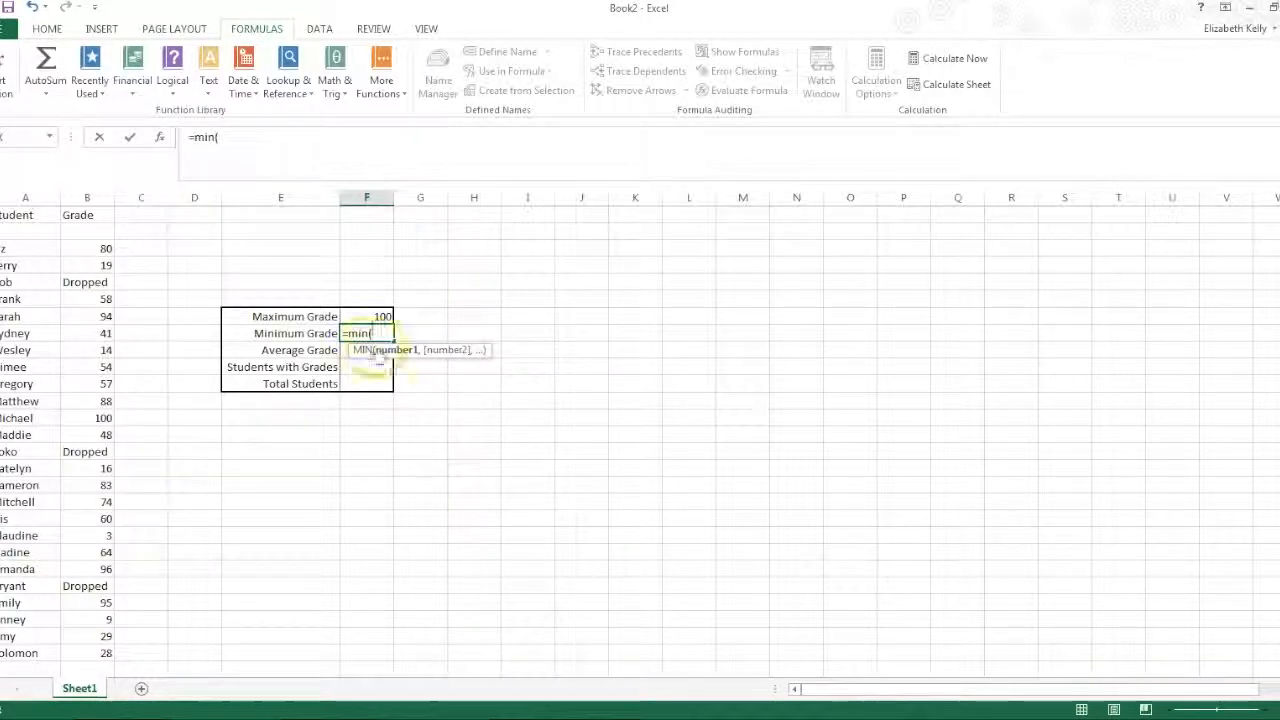
drag(94, 248, 80, 655)
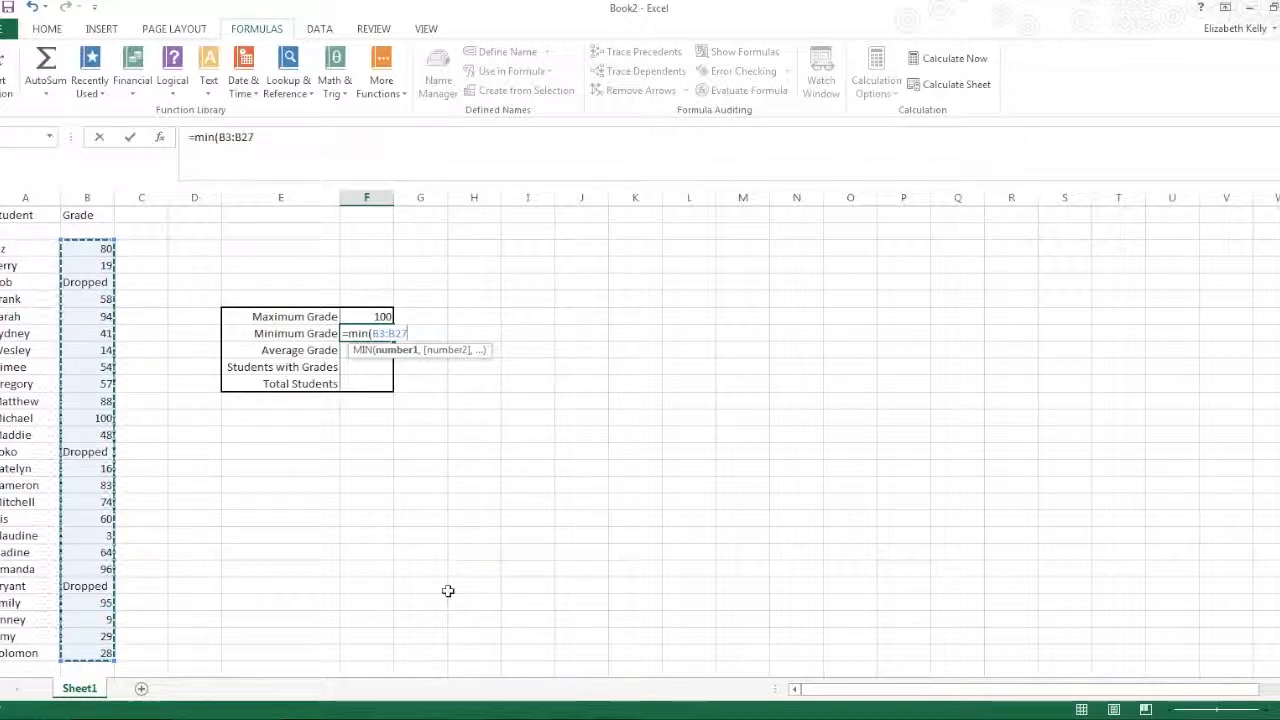
text())
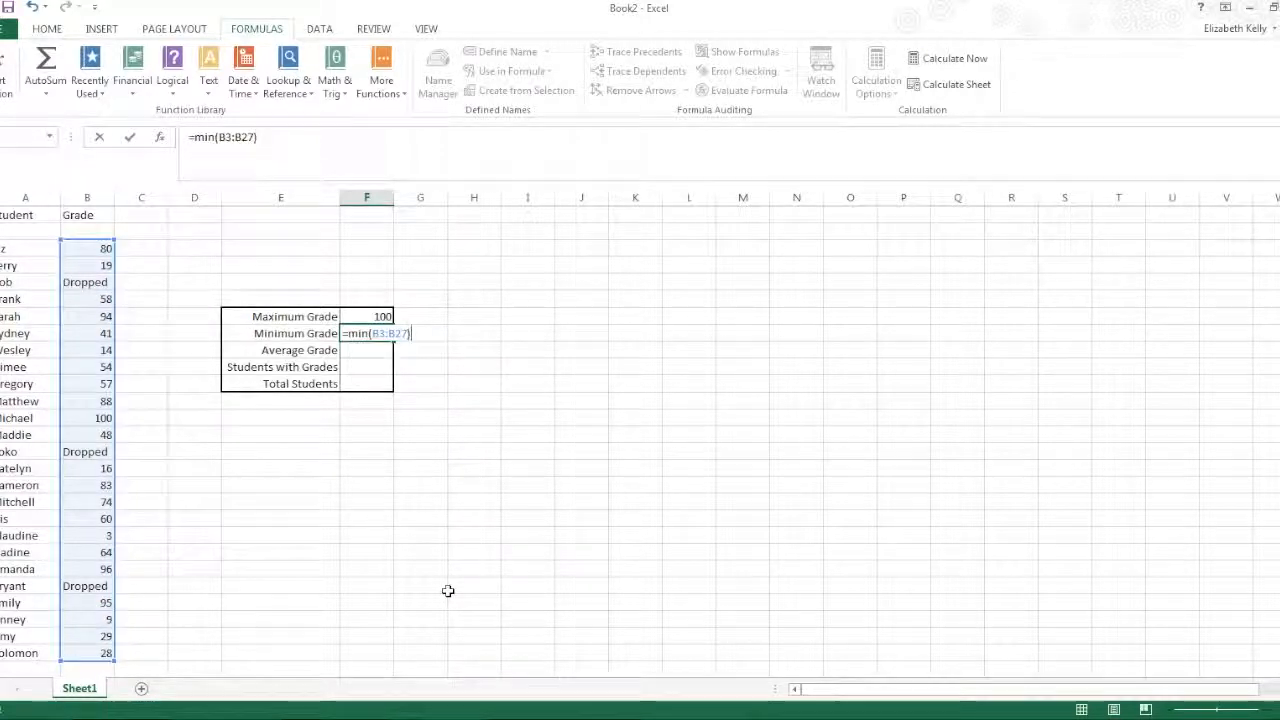
key(Return)
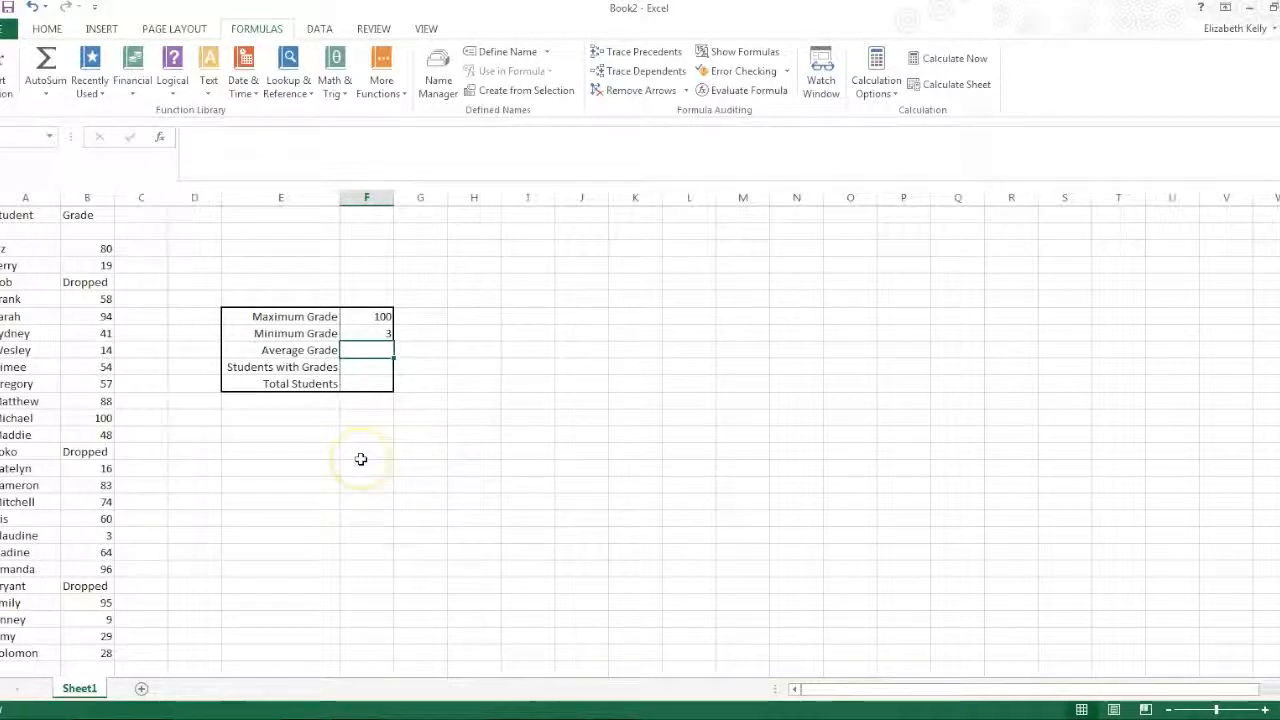
Step: Enter the formula =average(B3:B27) in the Average Grade cell F9
text(=)
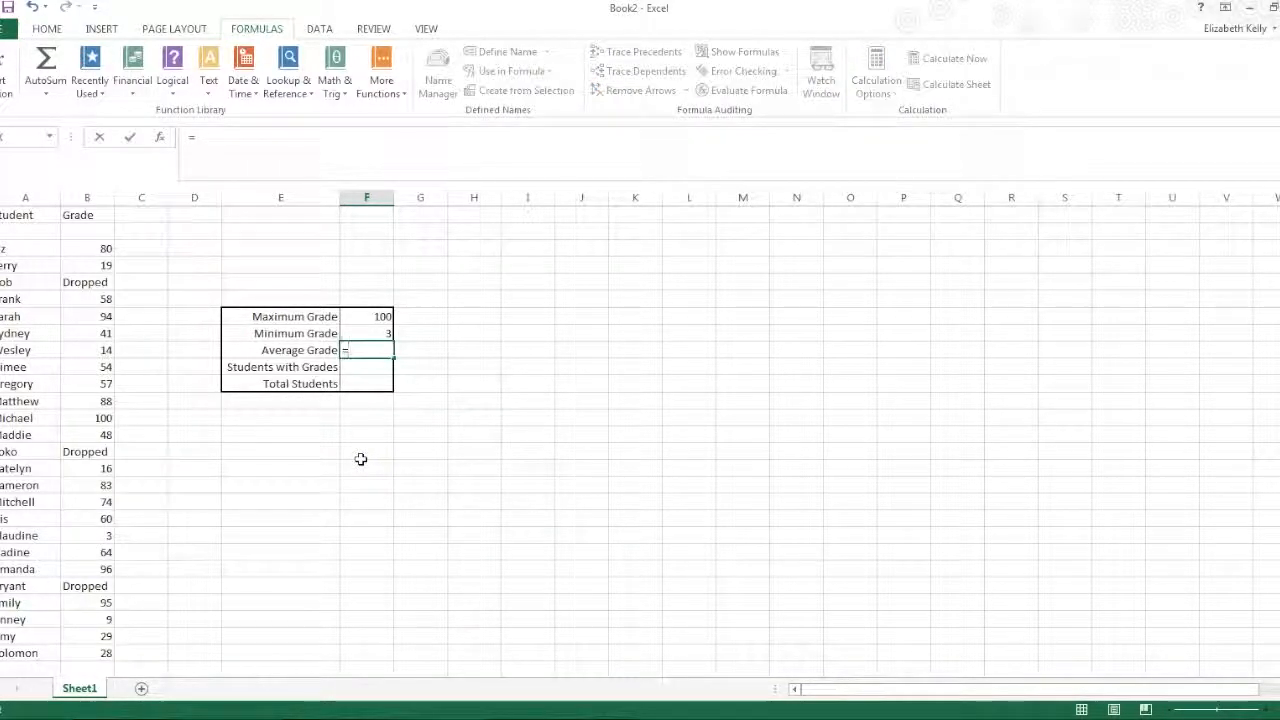
text(average()
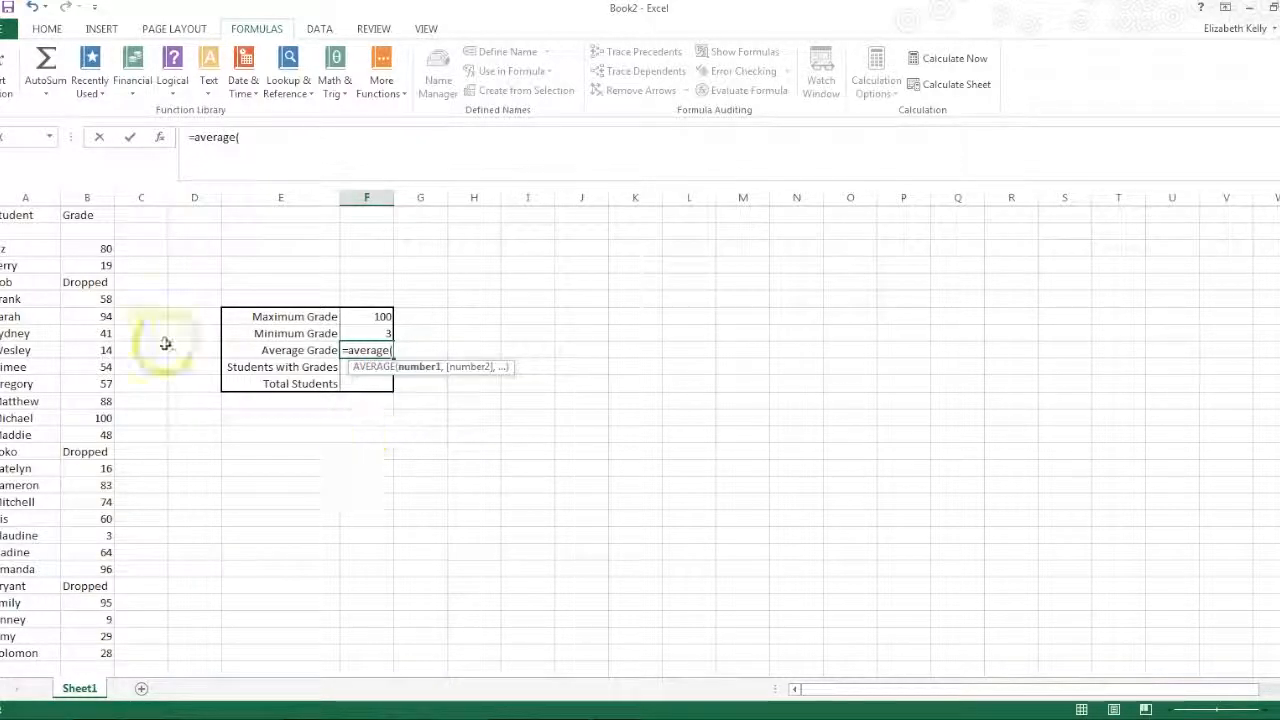
drag(91, 249, 103, 651)
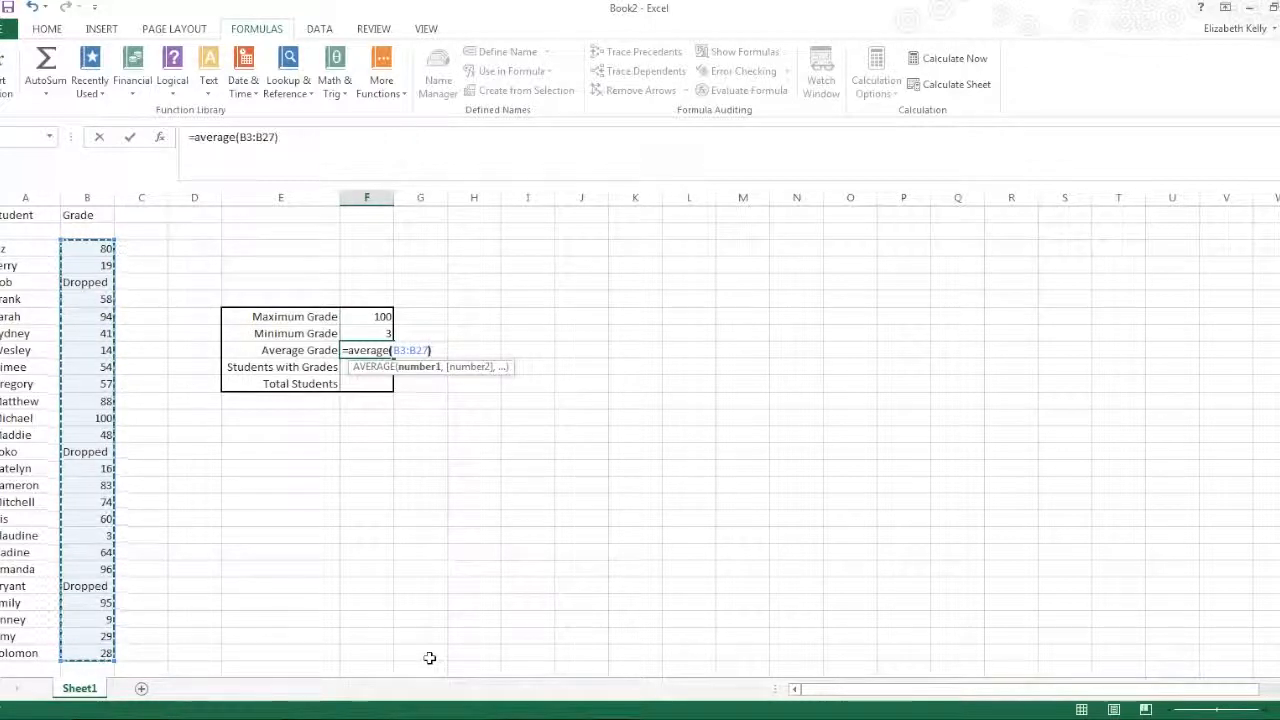
text())
key(Return)
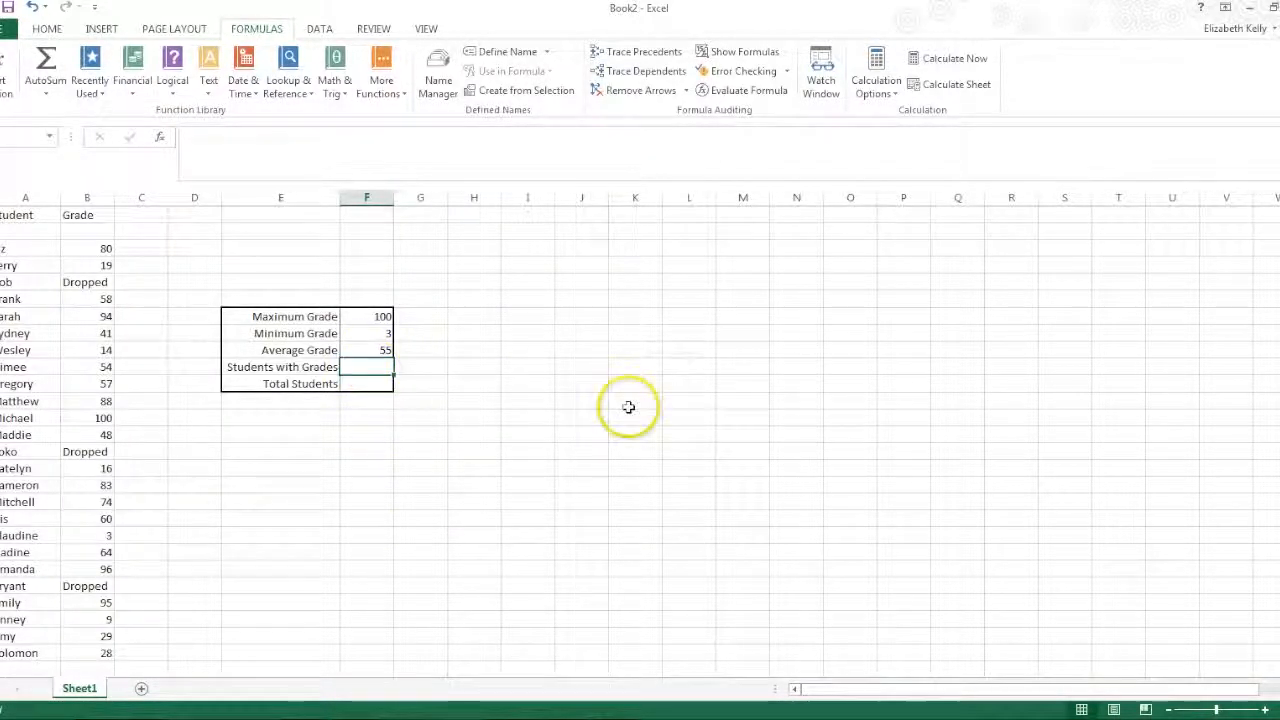
Step: Enter the formula =count(B2:B27) in the Students with Grades cell F10
text(=count)
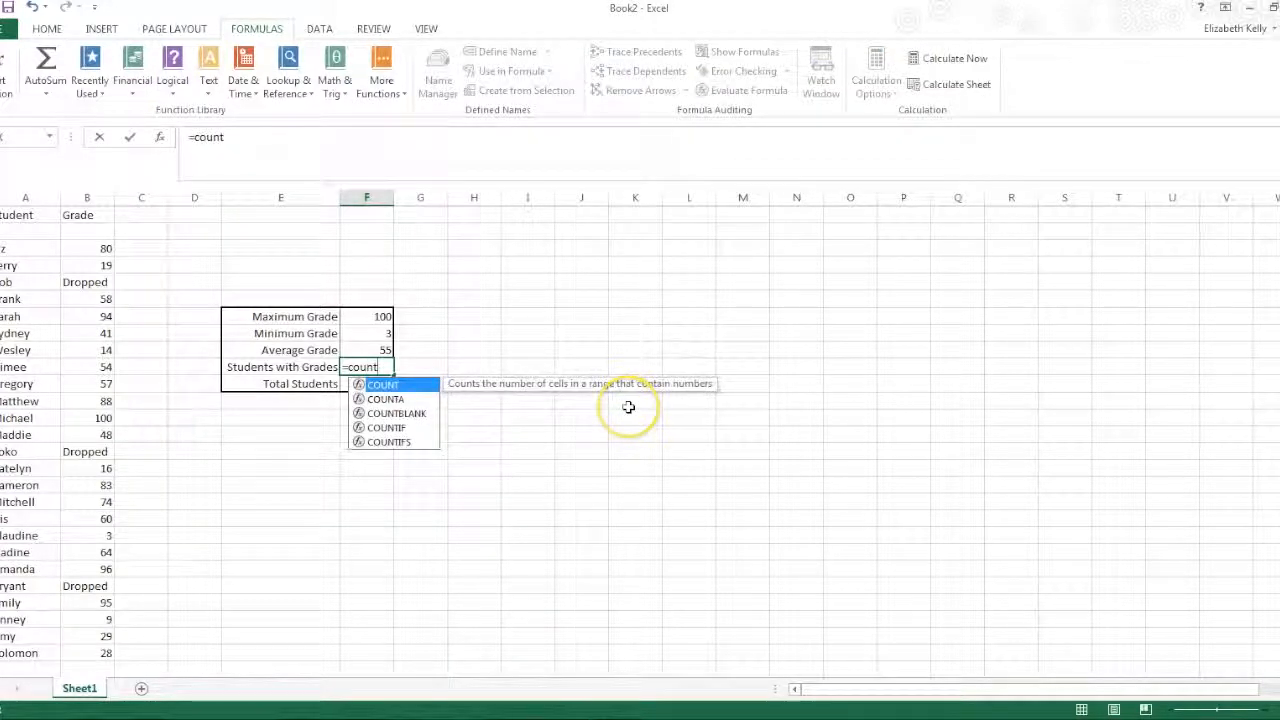
text(()
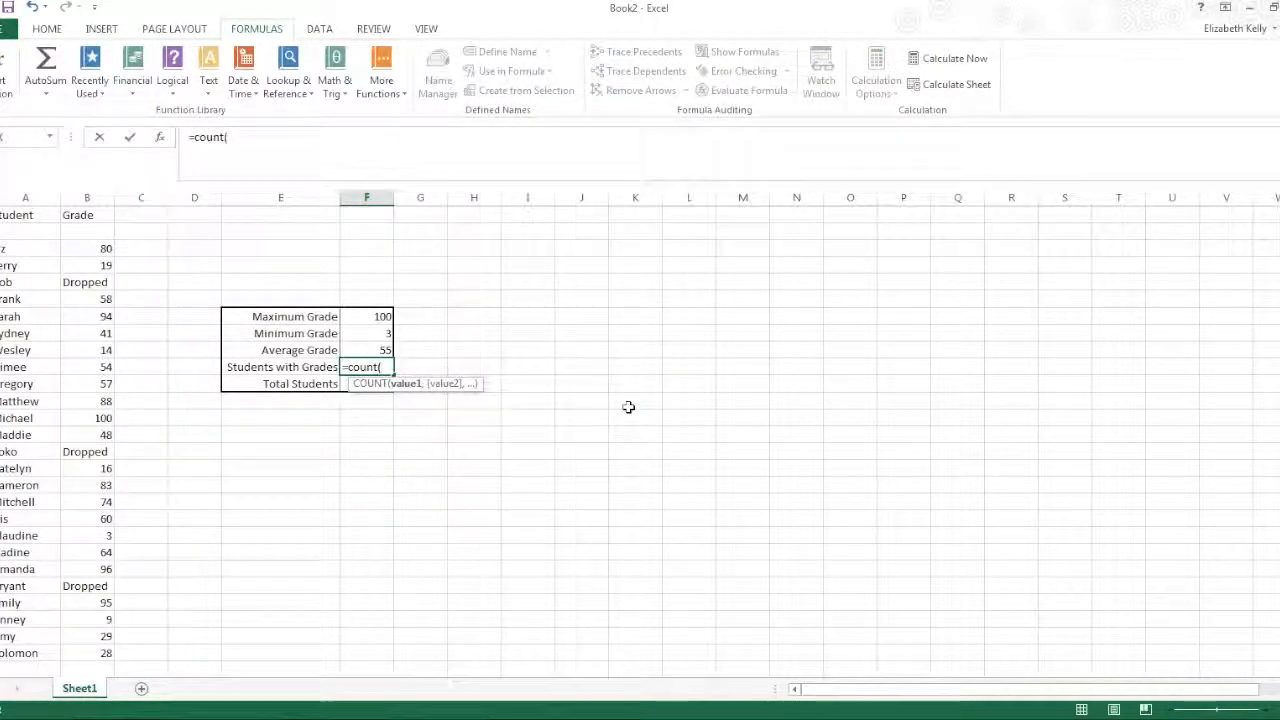
key(BackSpace)
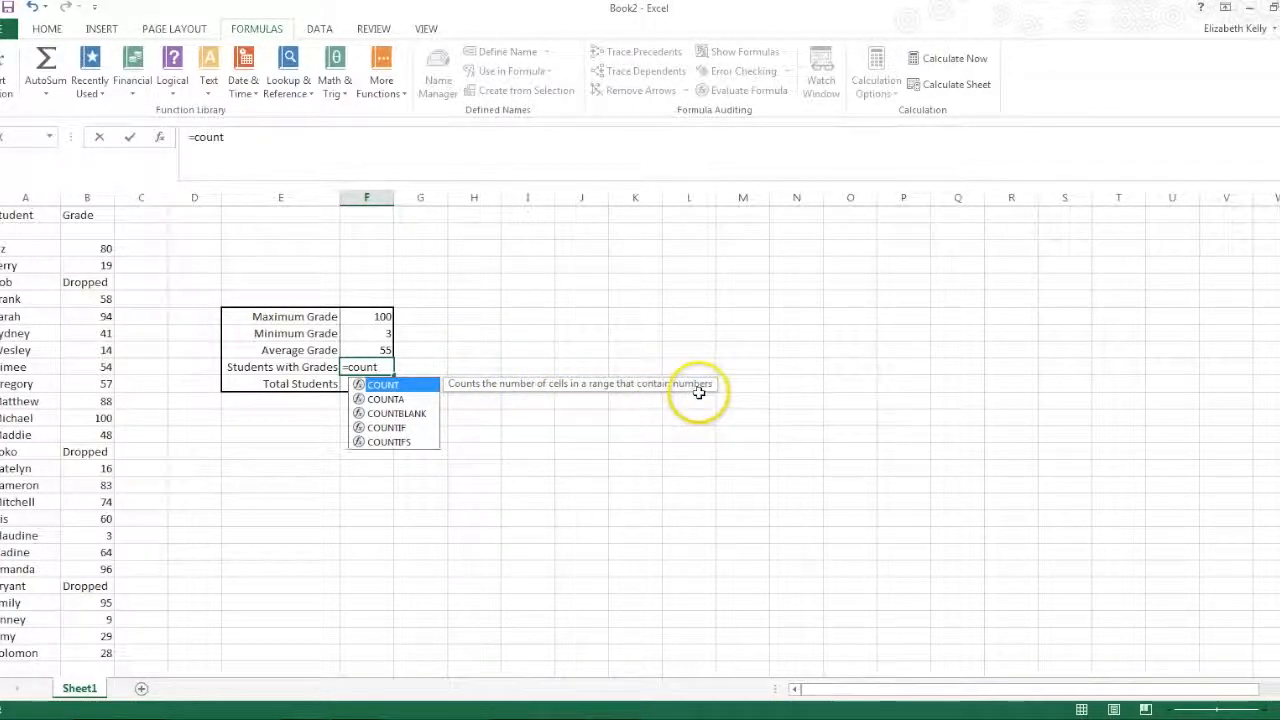
text(()
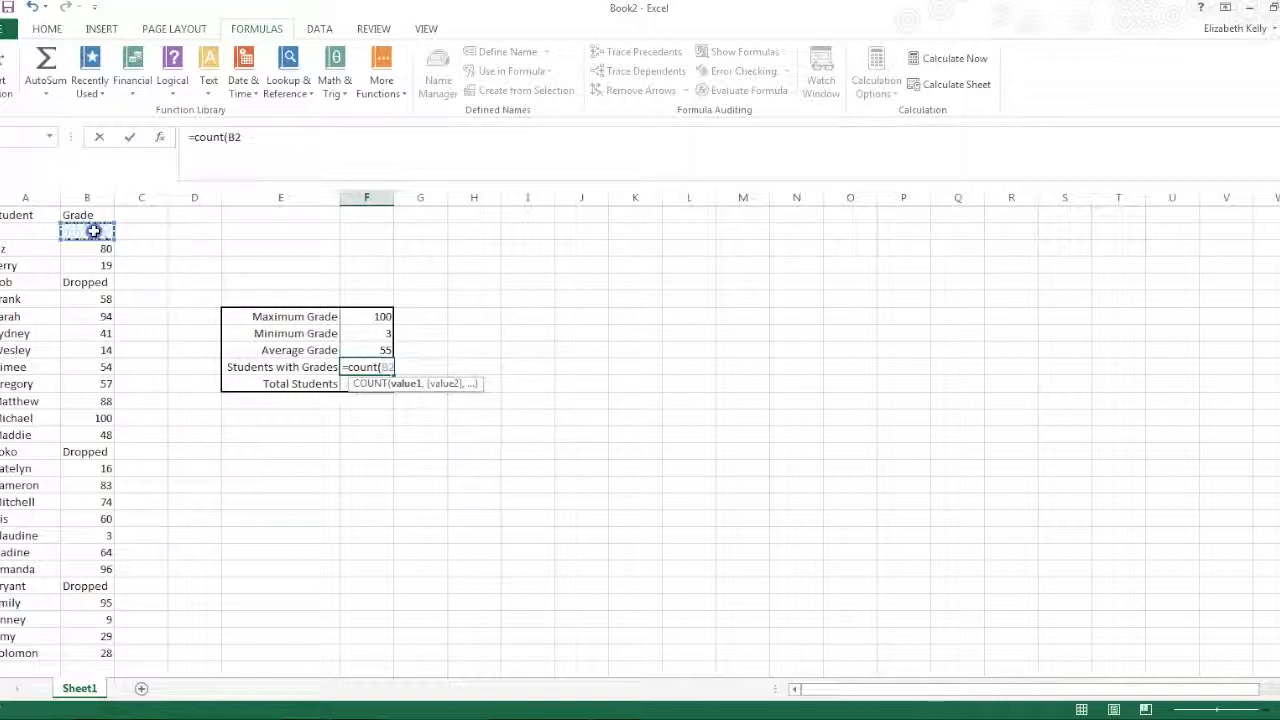
drag(93, 231, 84, 657)
click(97, 655)
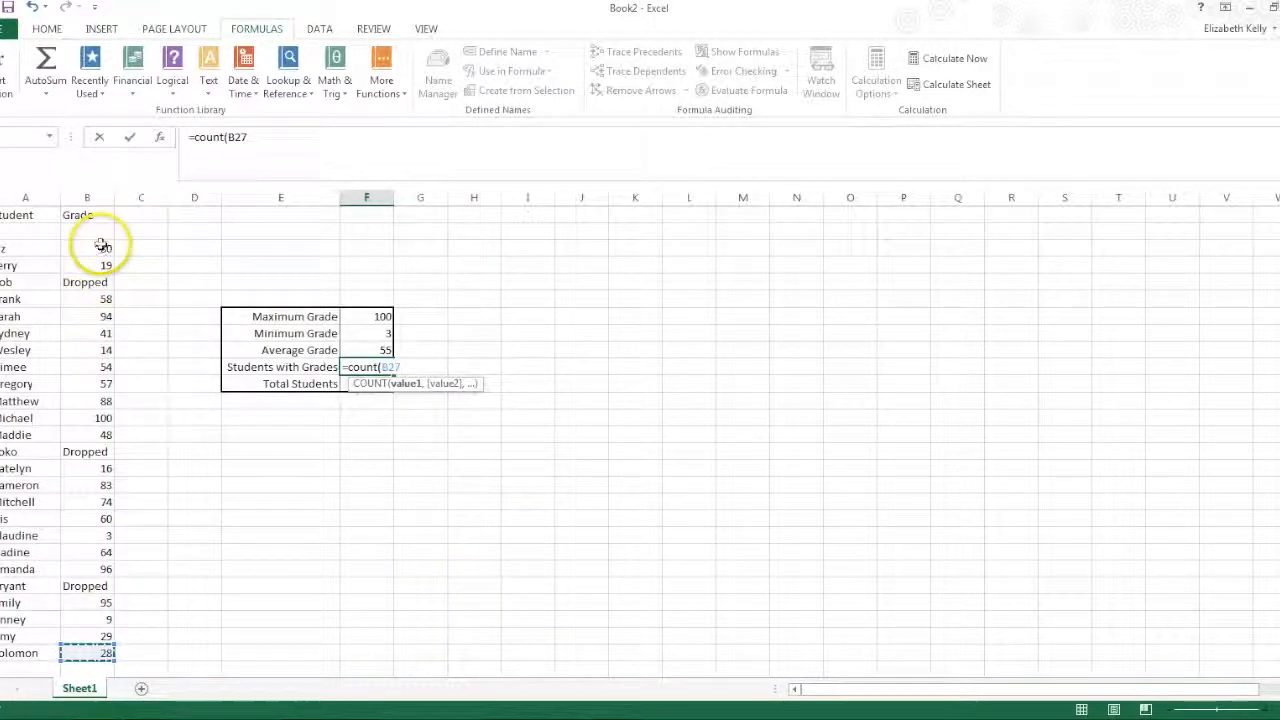
drag(100, 236, 105, 652)
text())
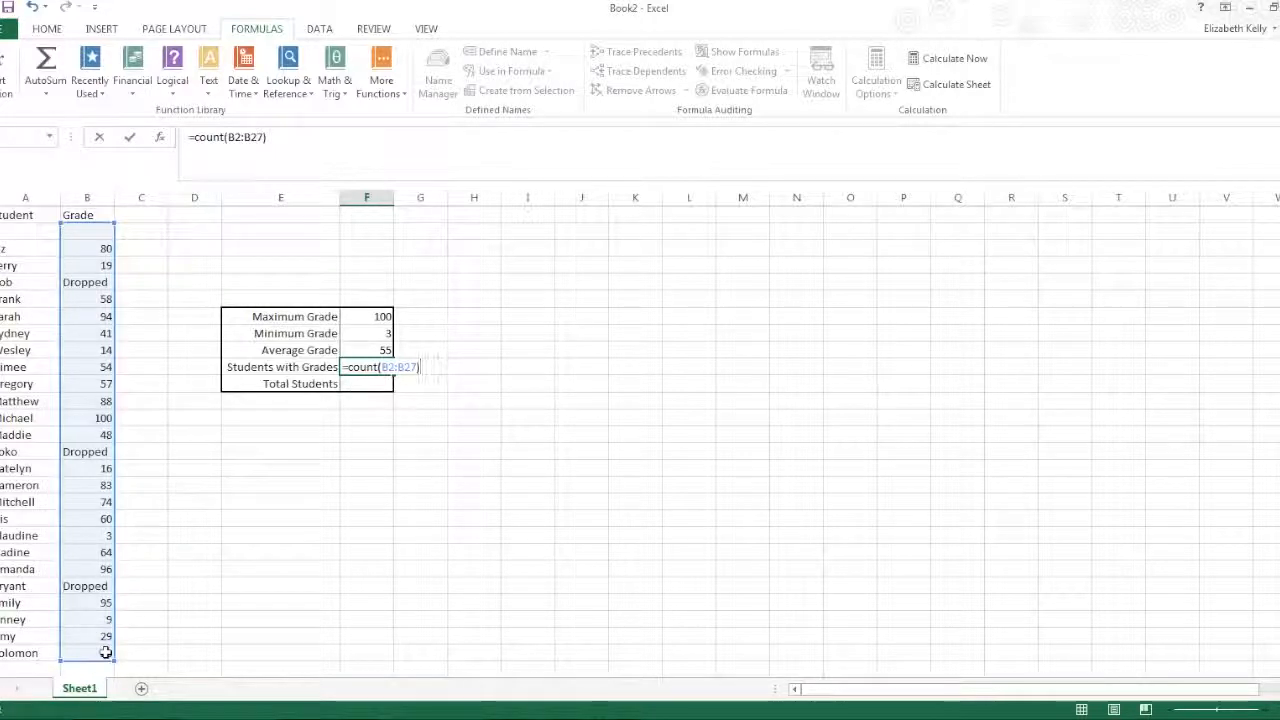
key(Return)
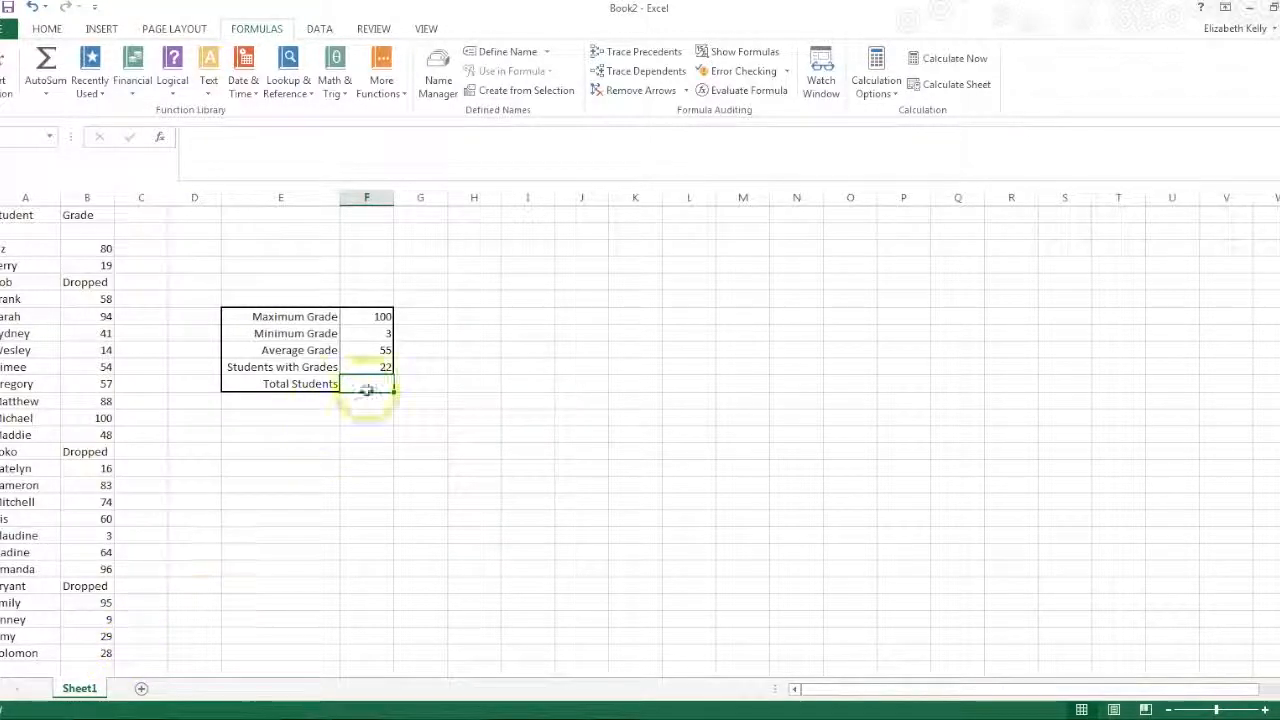
Step: Enter the formula =countA(B2:B27) in the Total Students cell F11
text(=countA)
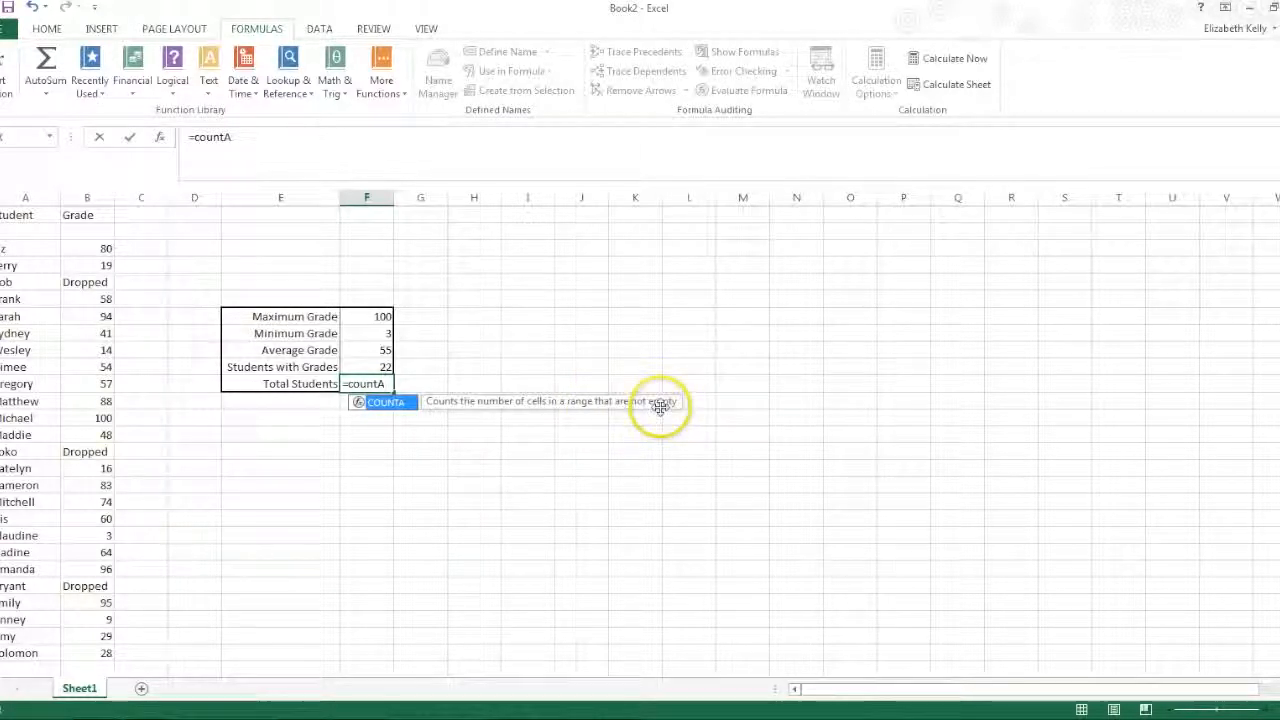
text(()
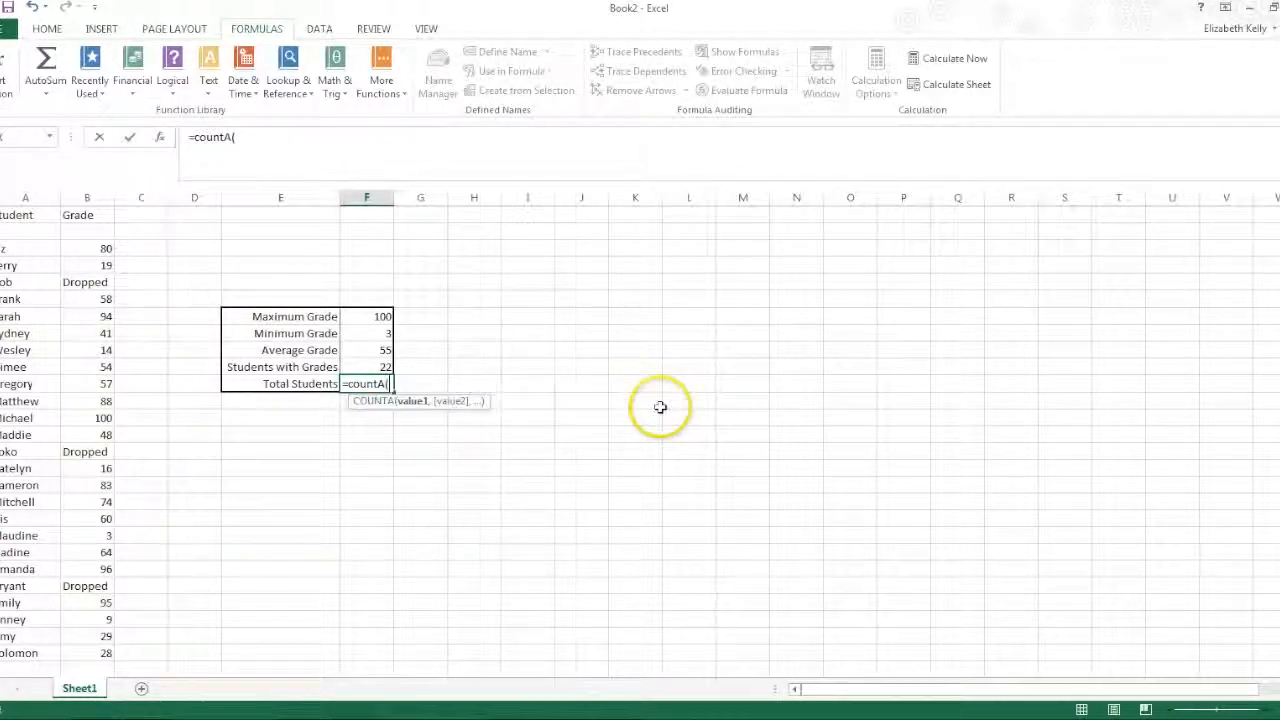
click(88, 231)
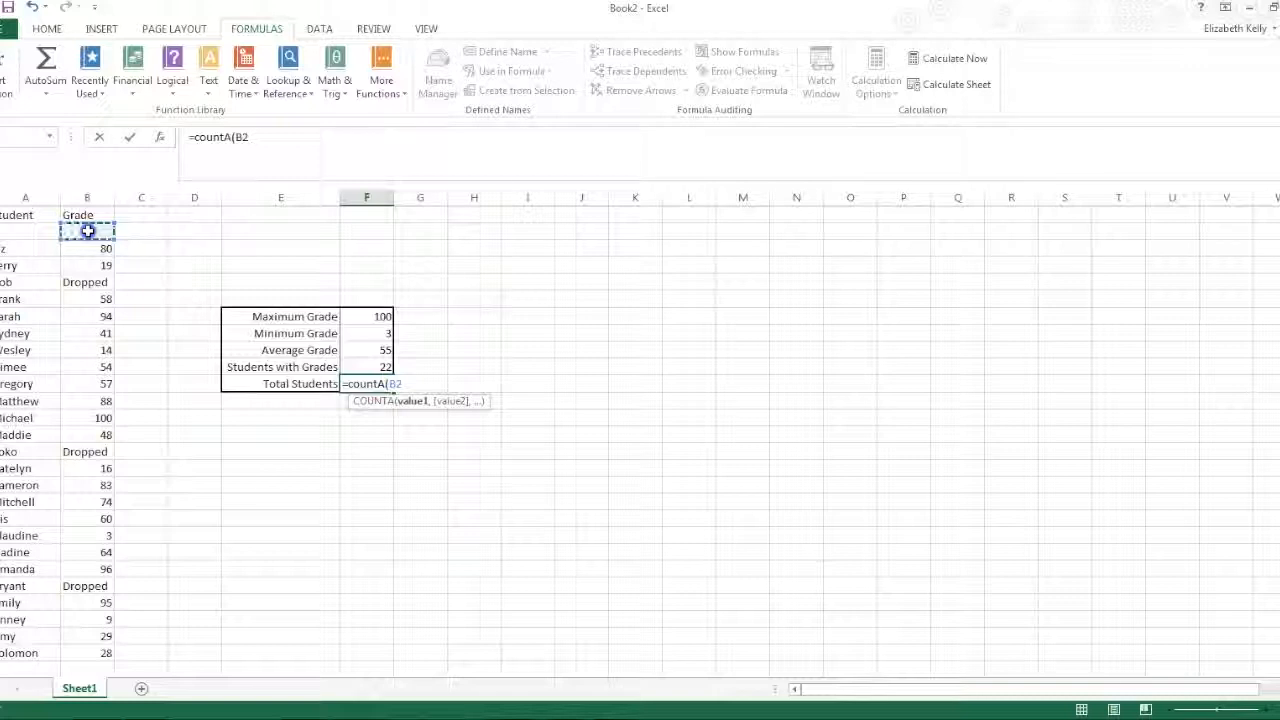
drag(88, 231, 86, 654)
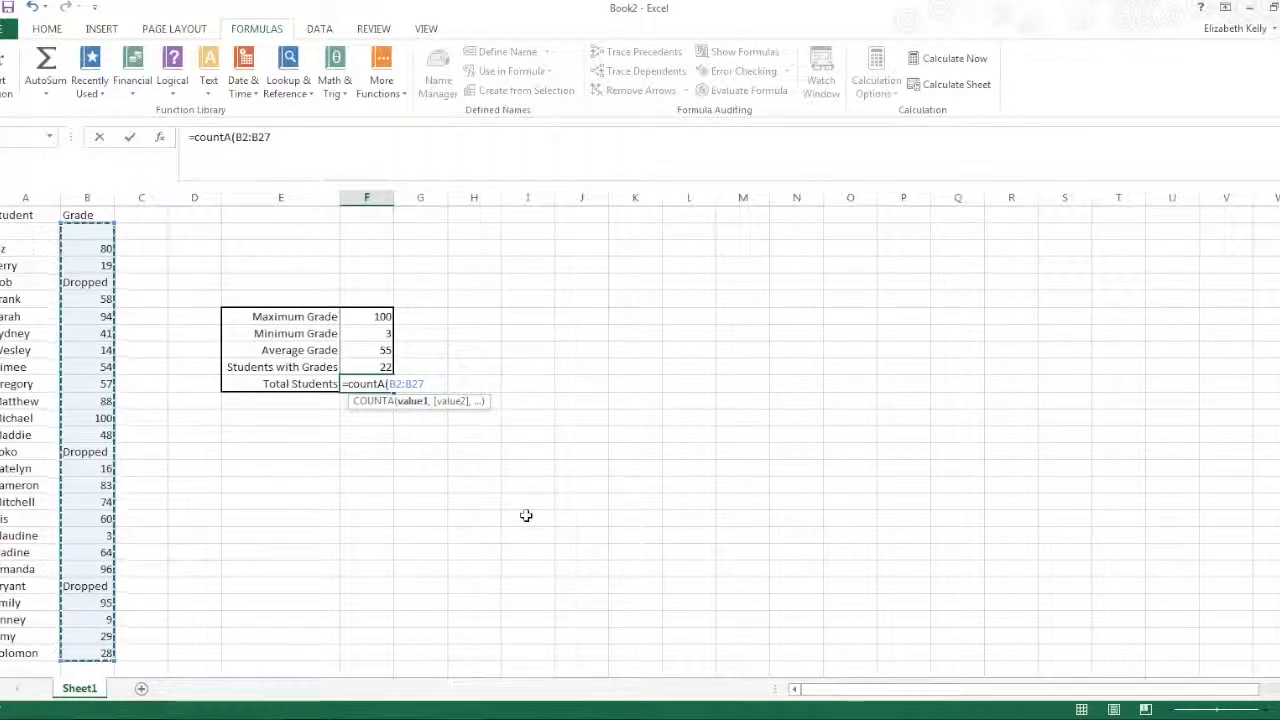
text())
key(Return)
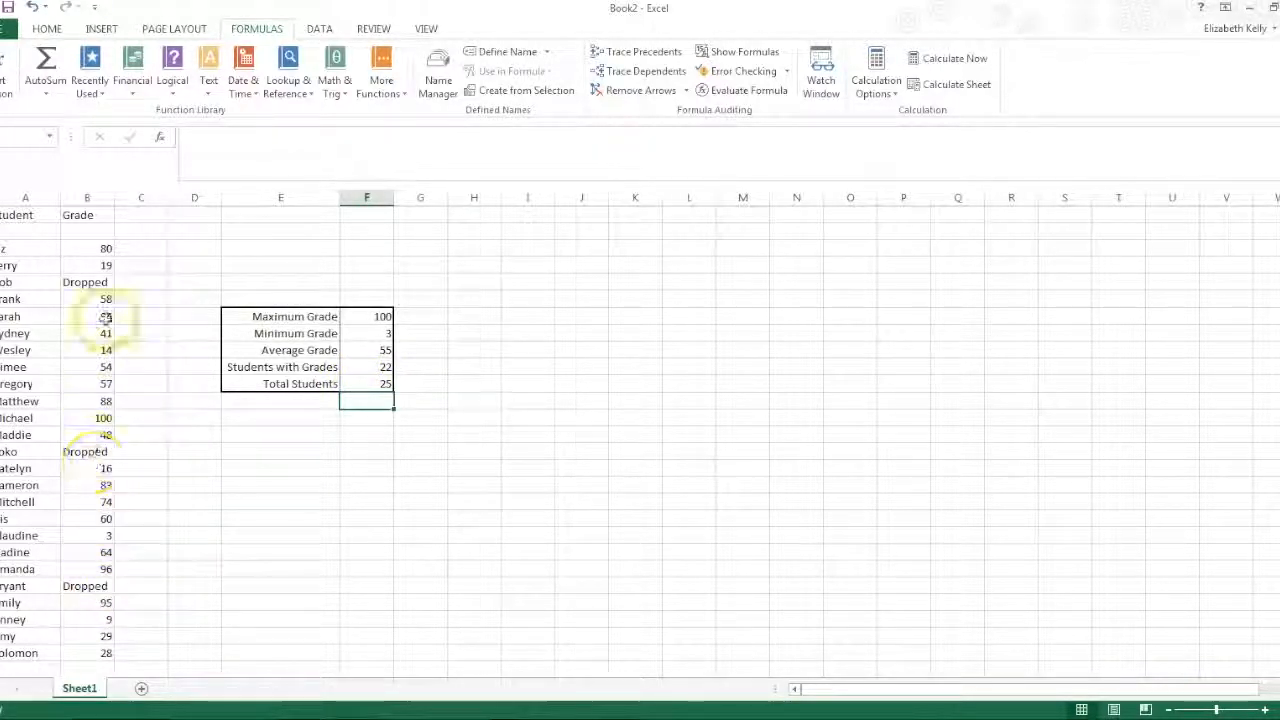
click(98, 236)
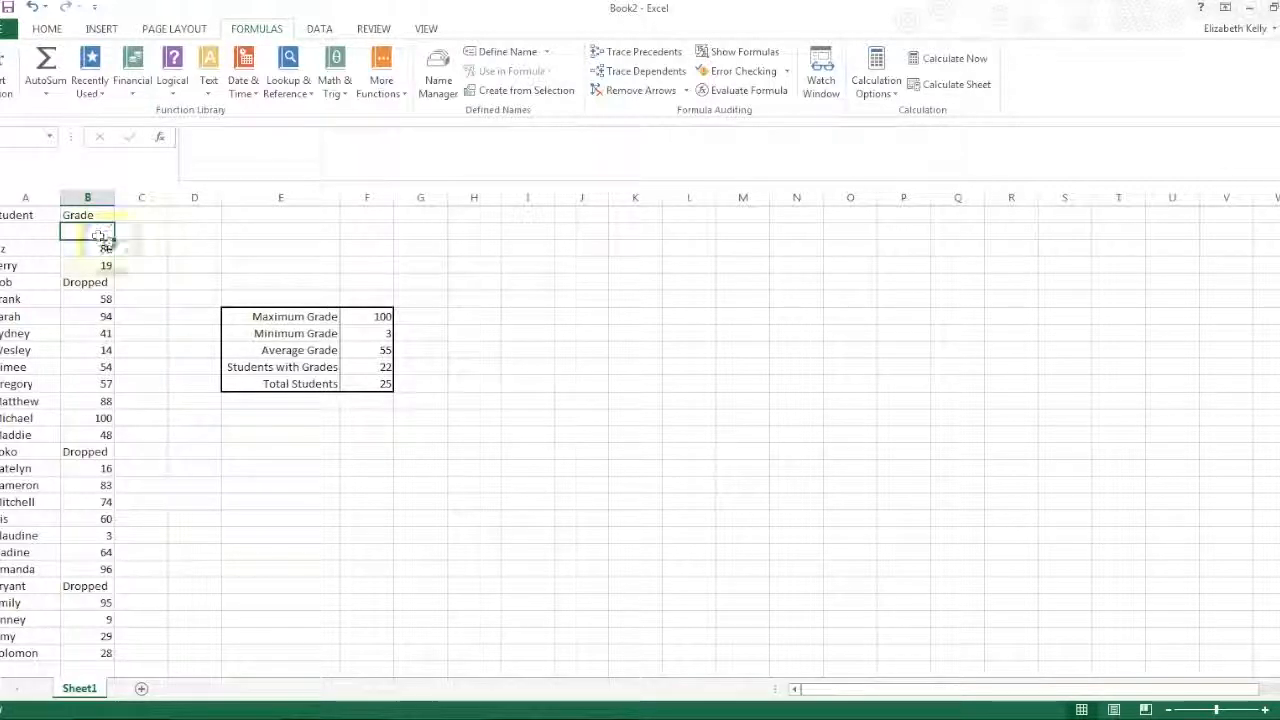
click(378, 383)
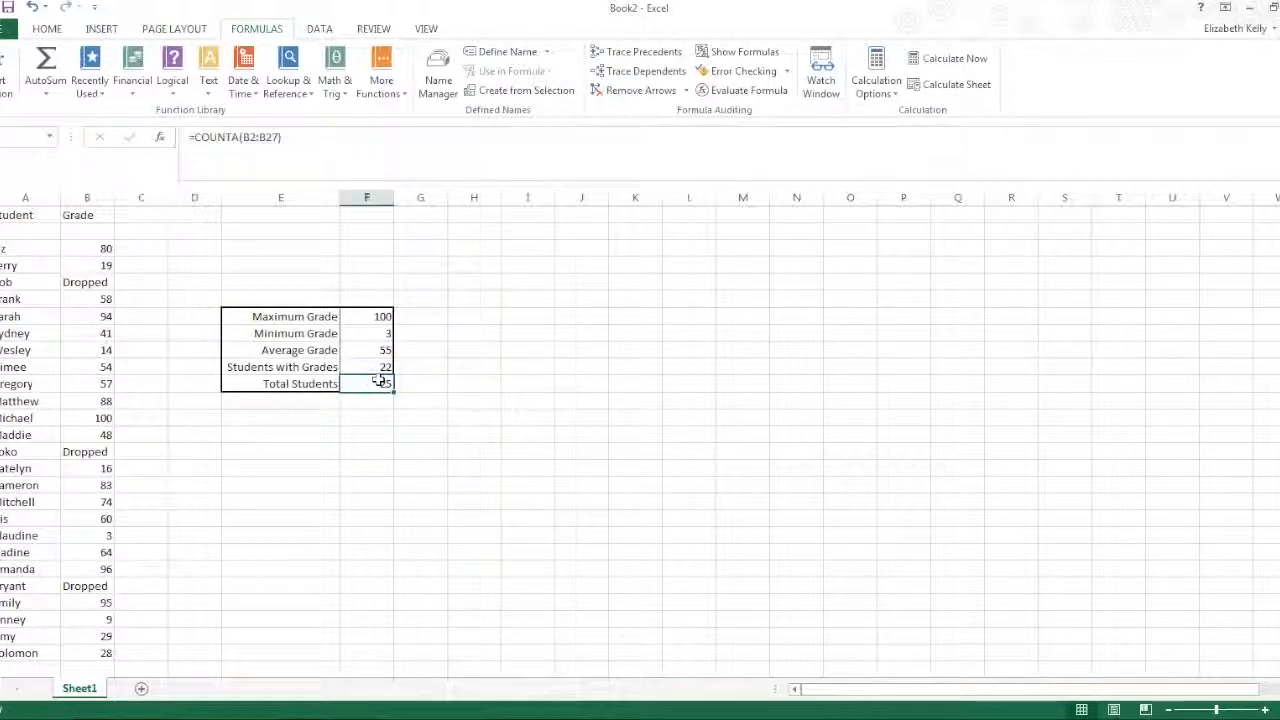
click(387, 446)
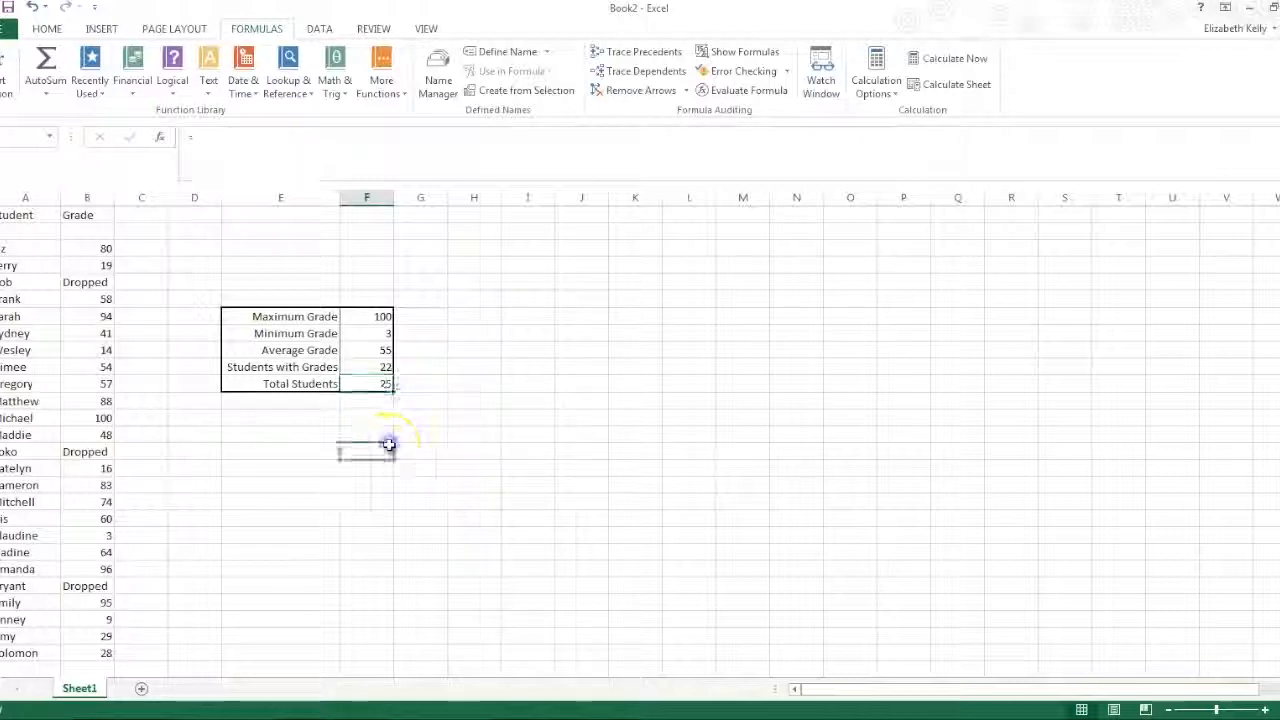